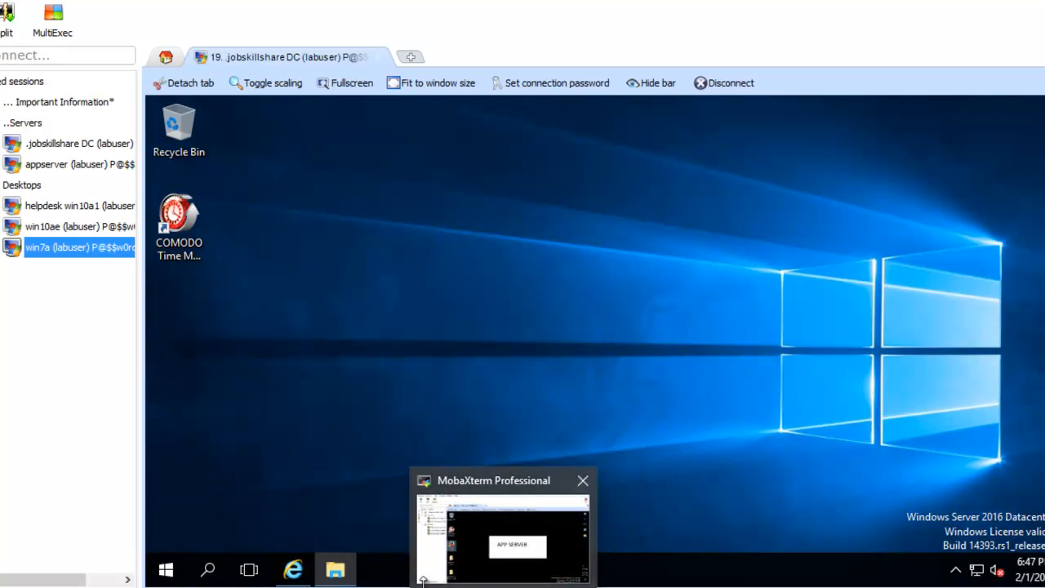
# Step: Bring the jobskillshare 'Home - Learn and Teach' page to the front in Internet Explorer
pyautogui.click(334, 542)
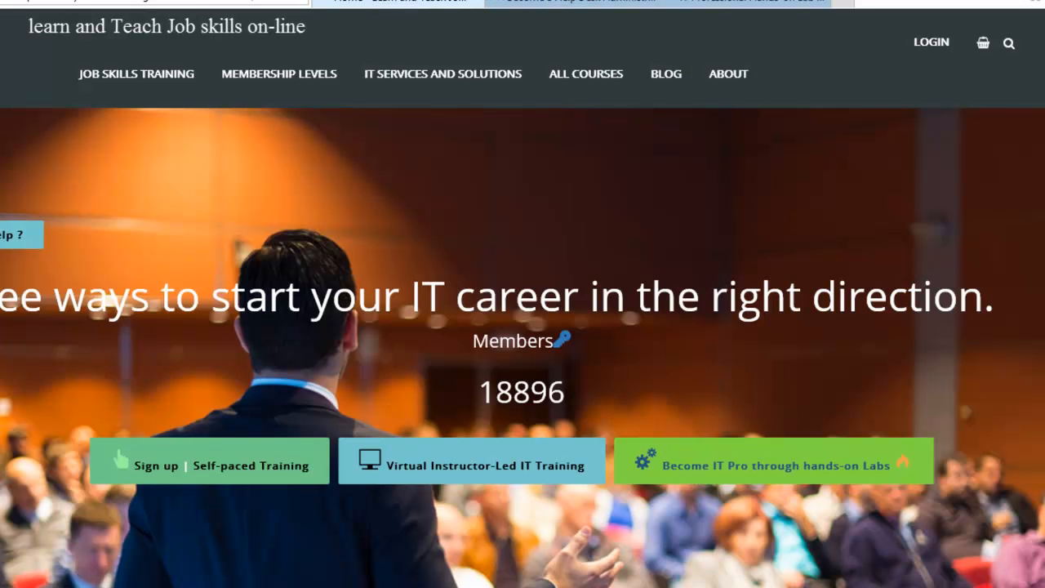
# Step: Switch to the Help Desk Administrator course page and review its waiting-list Name and Email fields
pyautogui.click(504, 548)
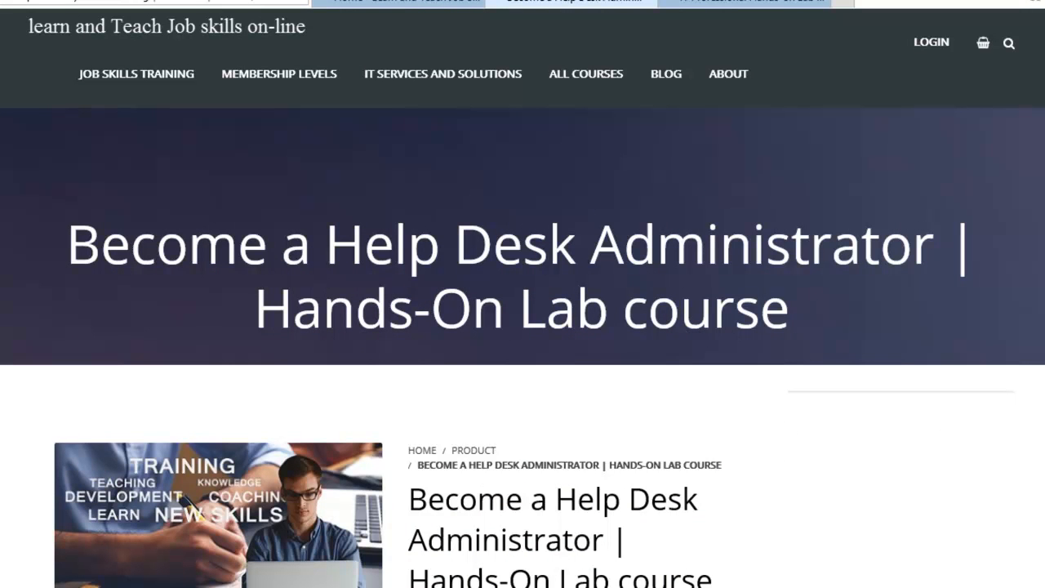
pyautogui.scroll(-10, 523, 326)
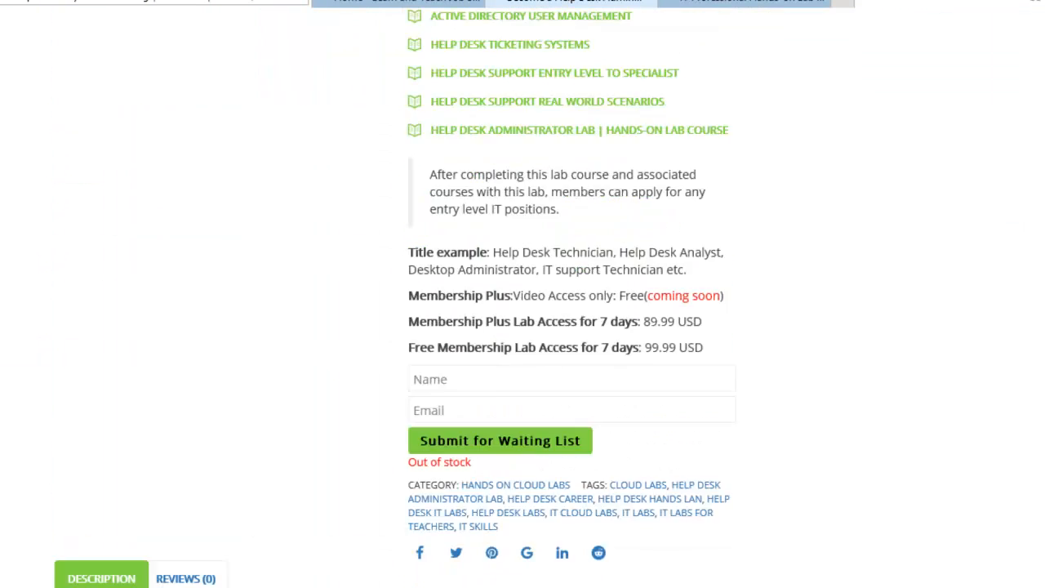
pyautogui.click(449, 171)
pyautogui.click(448, 201)
pyautogui.click(462, 160)
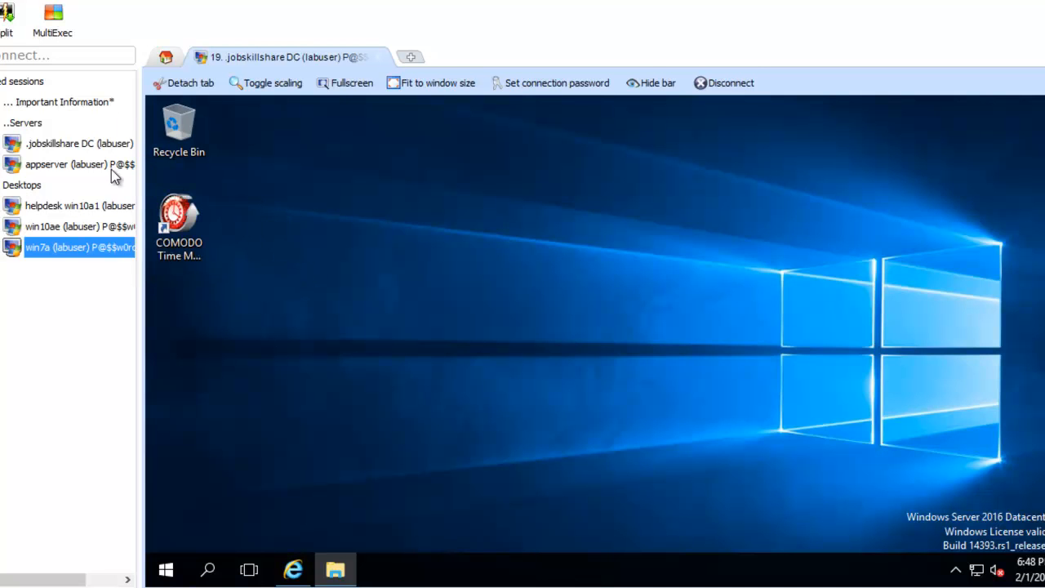
pyautogui.click(109, 149)
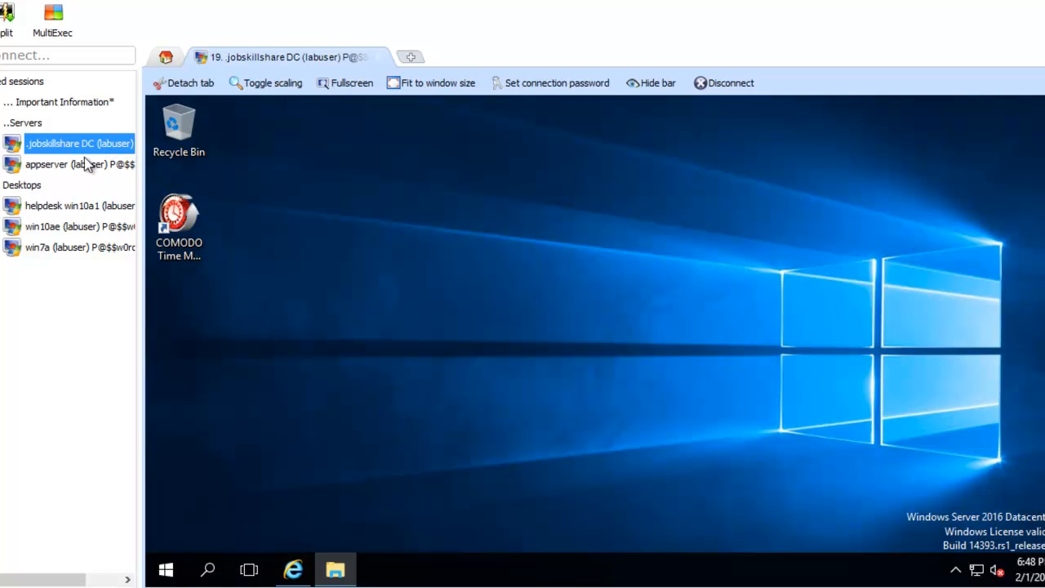
pyautogui.click(196, 216)
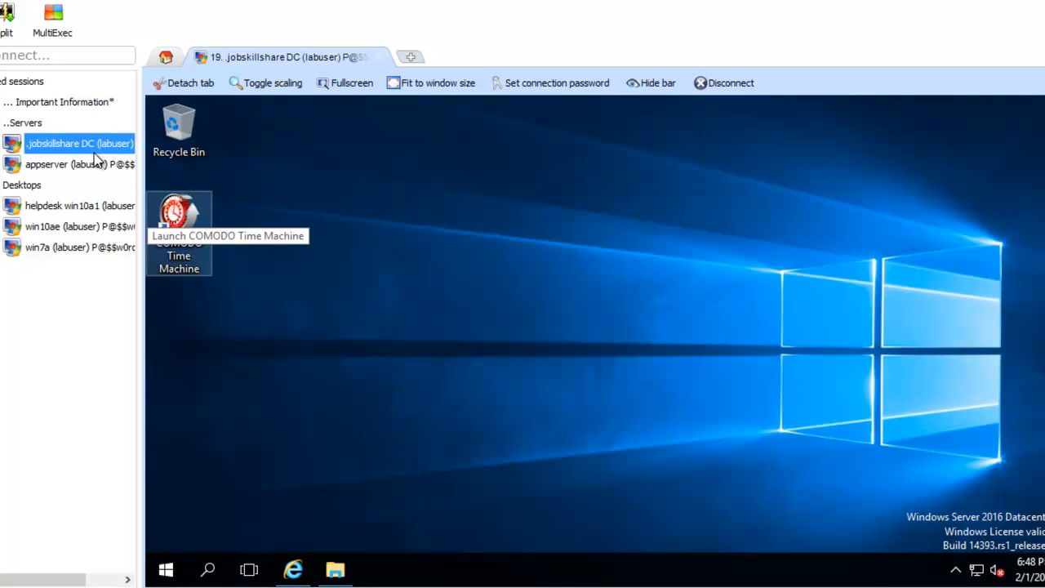
pyautogui.click(81, 329)
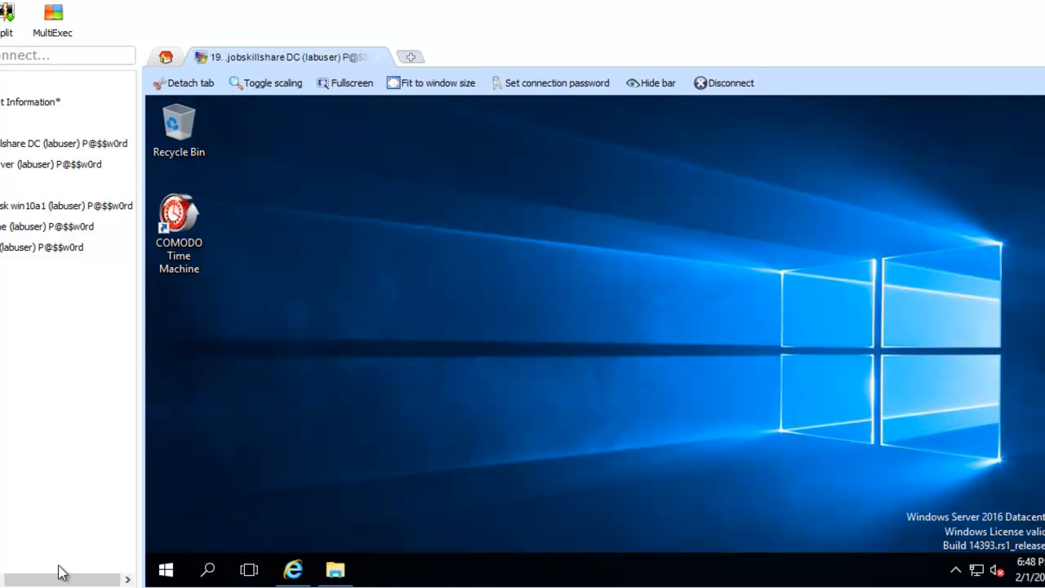
pyautogui.moveTo(63, 579); pyautogui.dragTo(28, 580)
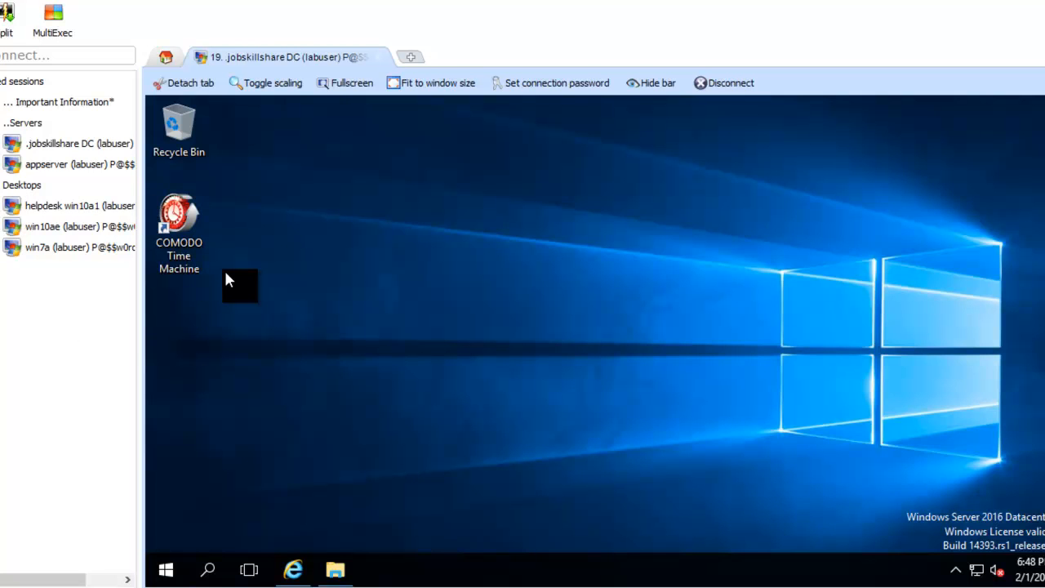
# Step: Create a new text document from the desktop's New menu and name it test1
pyautogui.rightClick(263, 239)
pyautogui.moveTo(325, 353)
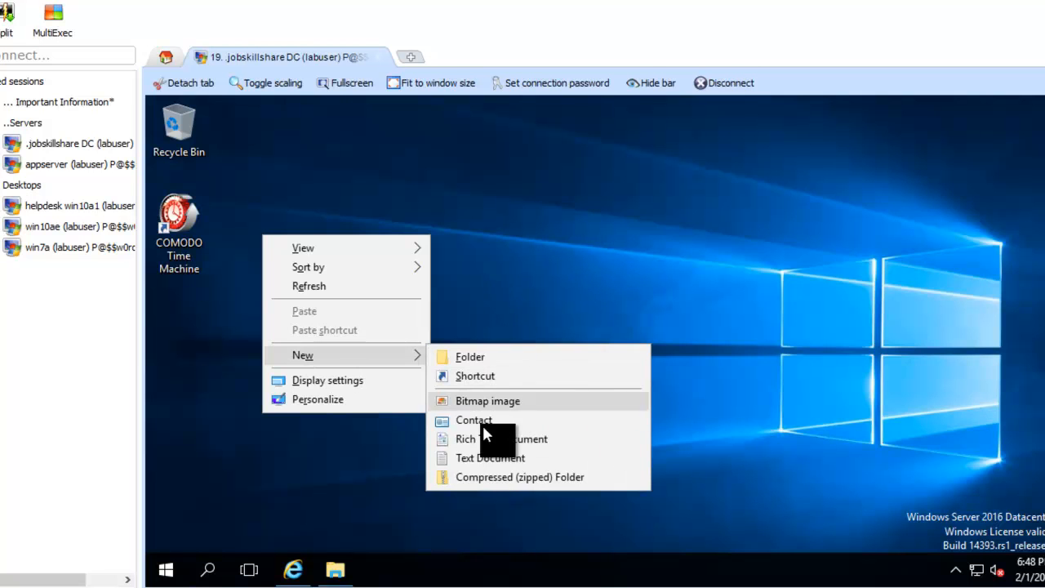
pyautogui.click(474, 462)
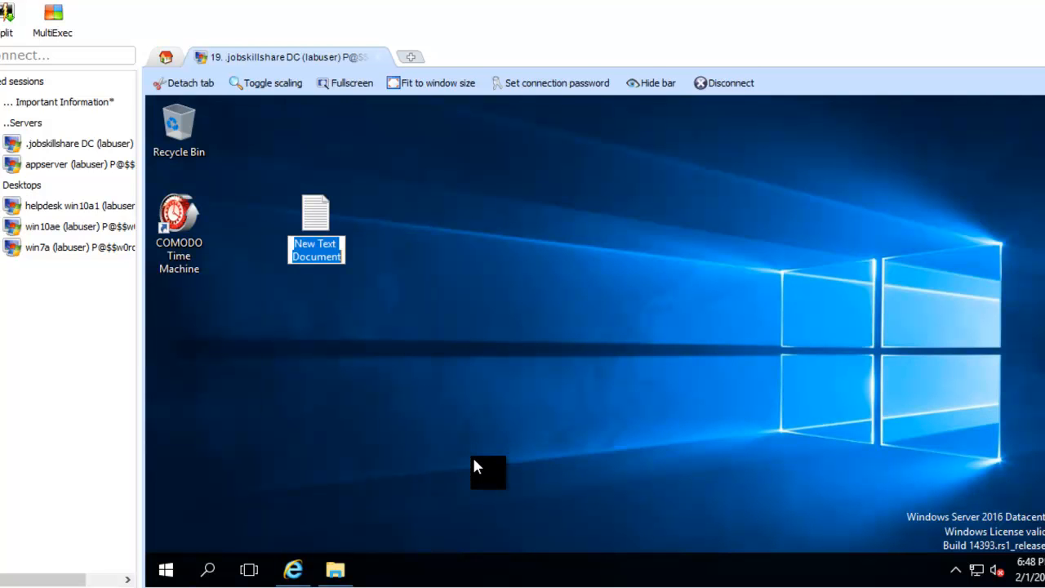
pyautogui.write('test11')
pyautogui.press('BackSpace')
pyautogui.click(331, 251)
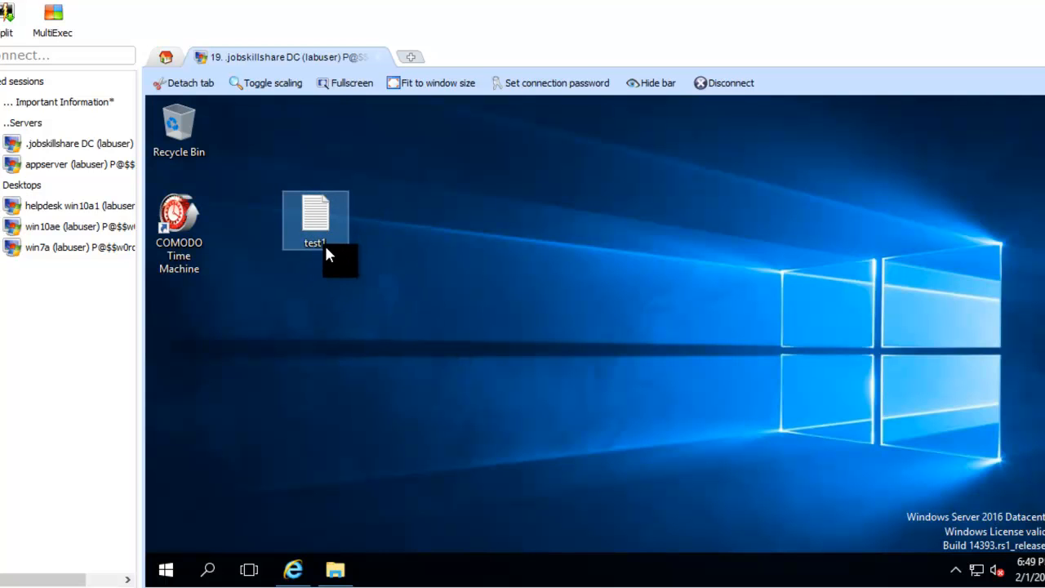
pyautogui.click(328, 235)
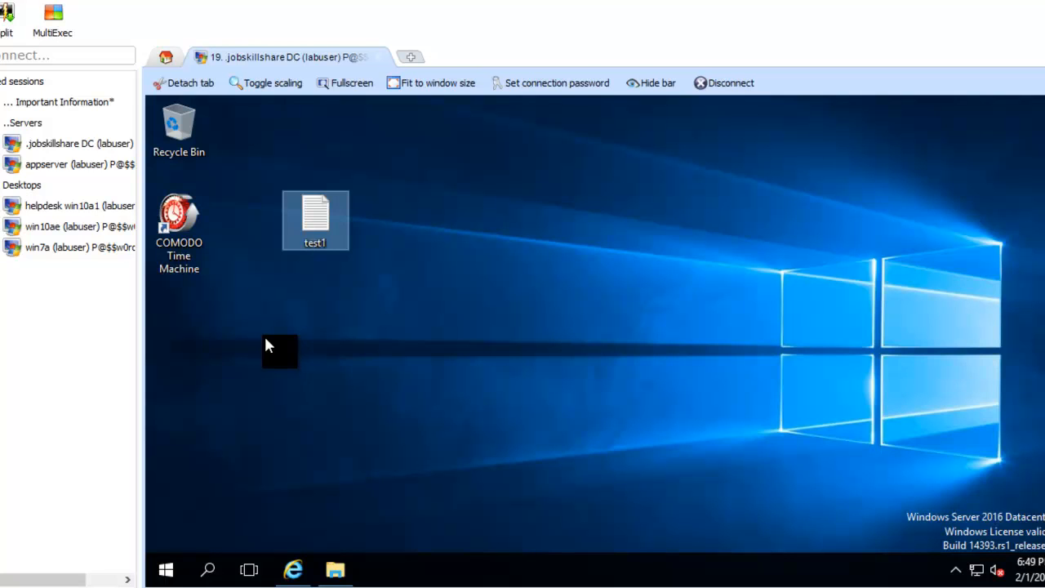
# Step: Launch COMODO Time Machine and prepare a snapshot named firstsnapshot, locked against deletion
pyautogui.doubleClick(187, 236)
pyautogui.moveTo(521, 134); pyautogui.dragTo(630, 109)
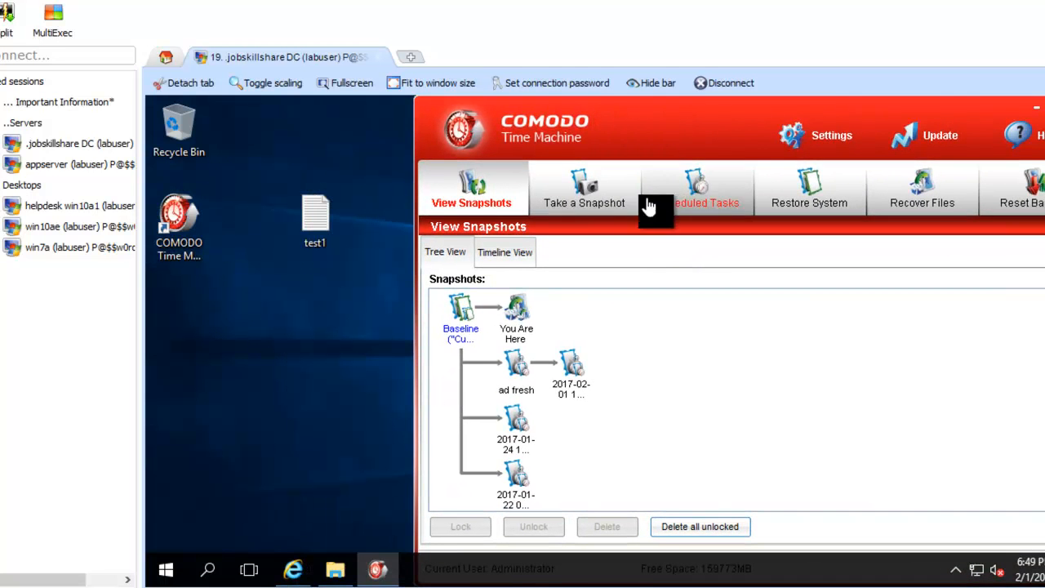
pyautogui.click(612, 205)
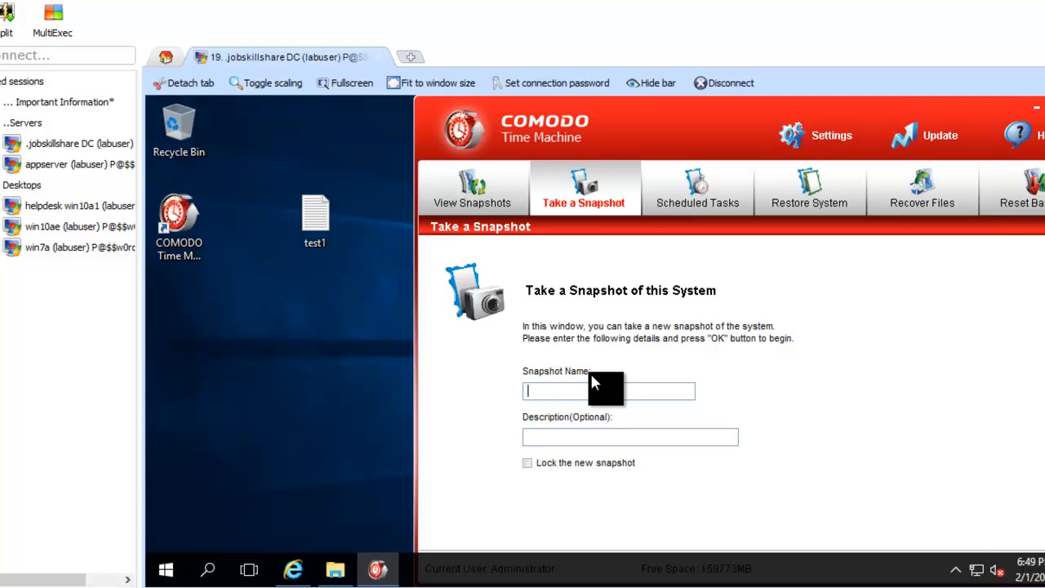
pyautogui.write('firstsnapshot')
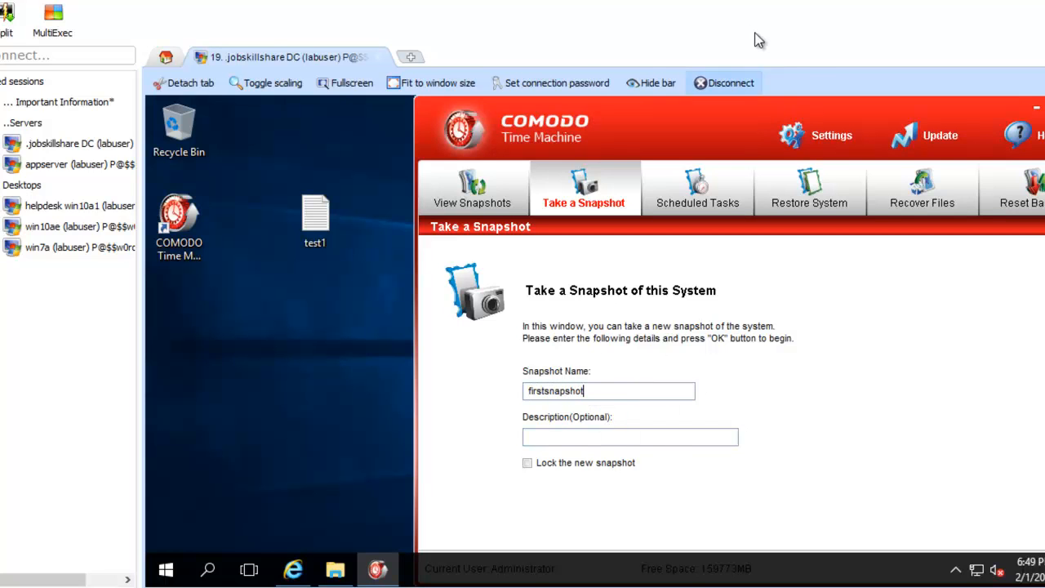
pyautogui.moveTo(779, 117); pyautogui.dragTo(720, 92)
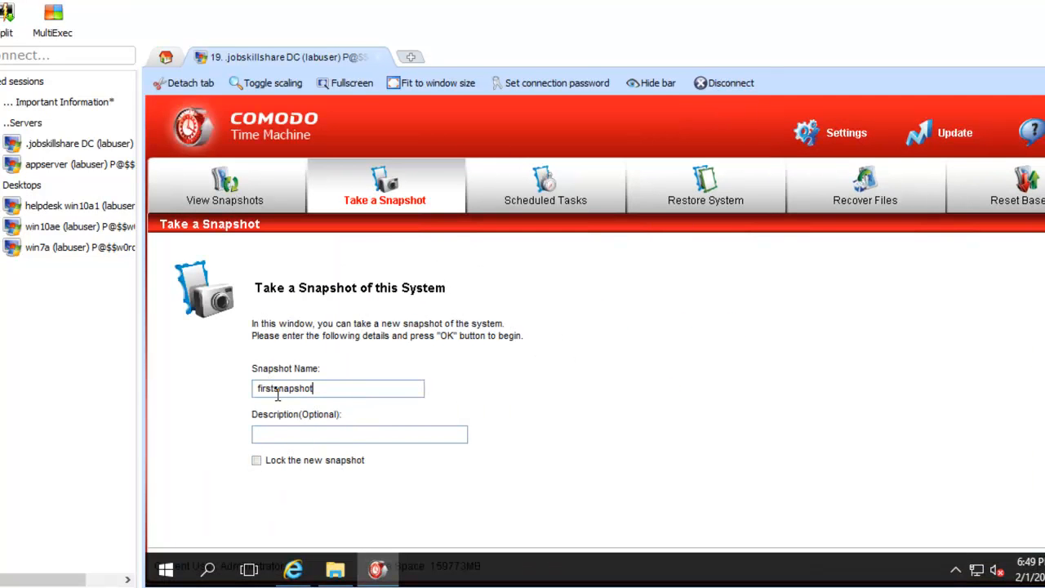
pyautogui.click(255, 462)
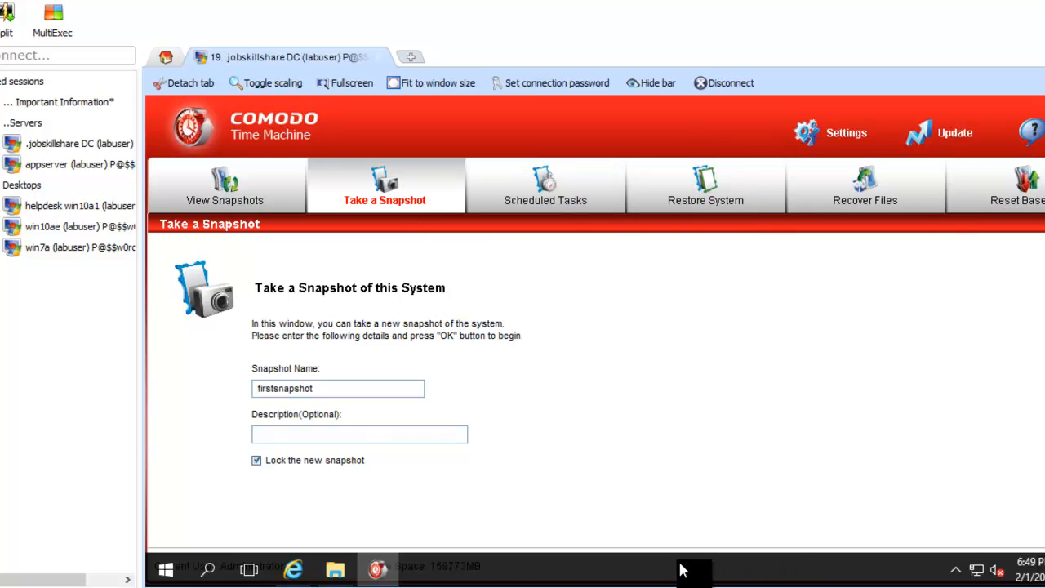
# Step: Create the firstsnapshot snapshot, check its node in the tree, and close Time Machine
pyautogui.rightClick(744, 574)
pyautogui.click(790, 517)
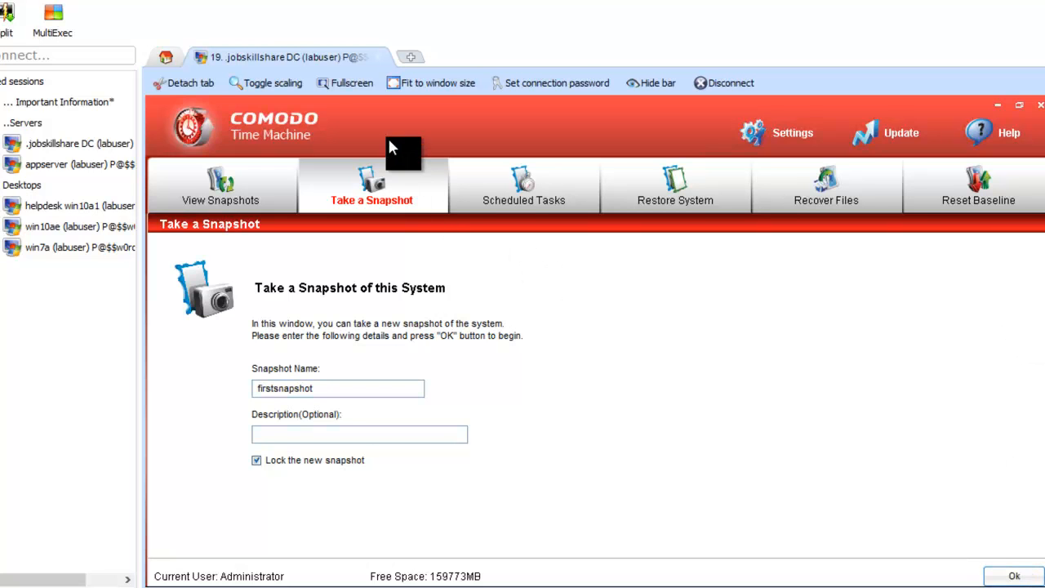
pyautogui.click(1013, 577)
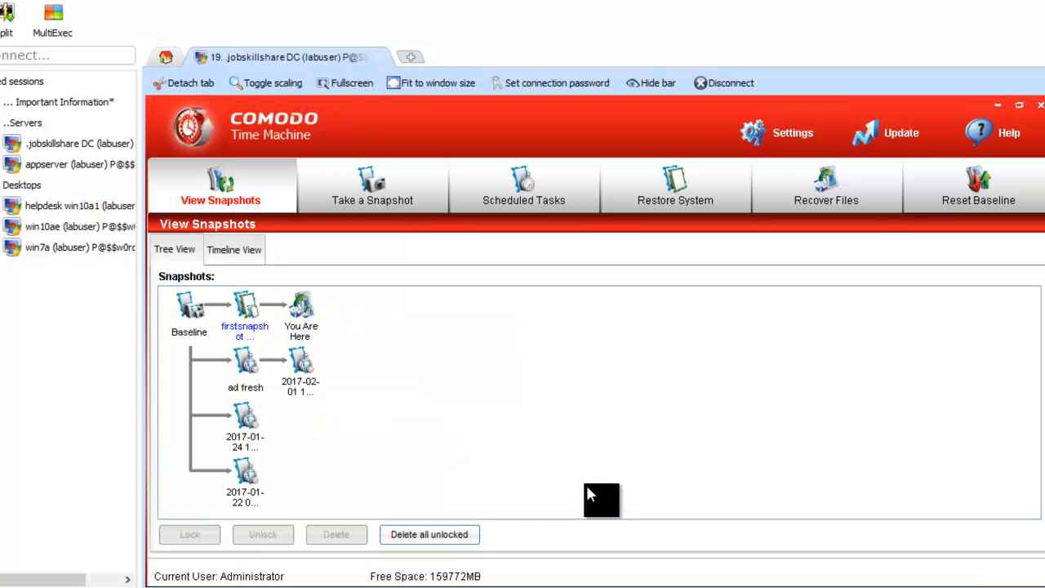
pyautogui.click(249, 330)
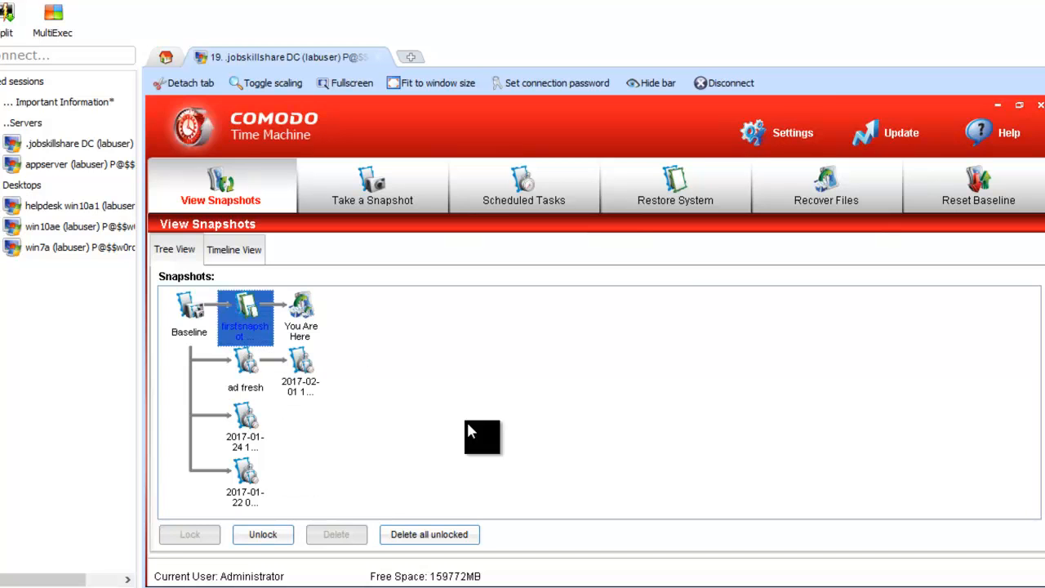
pyautogui.click(1040, 106)
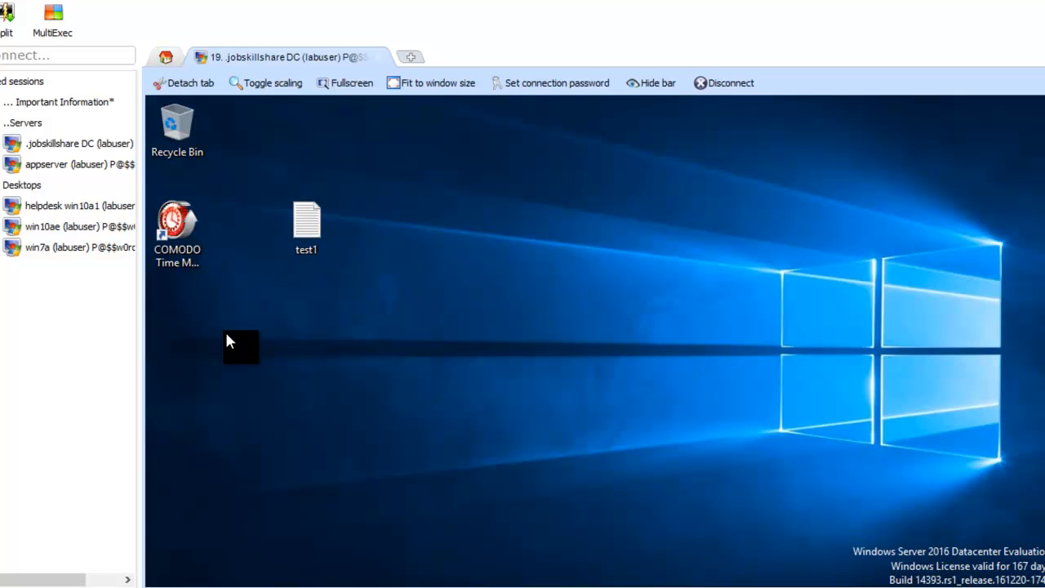
# Step: Create a second text document named test2 and move test1 and test2 lower on the desktop
pyautogui.rightClick(277, 337)
pyautogui.moveTo(376, 474)
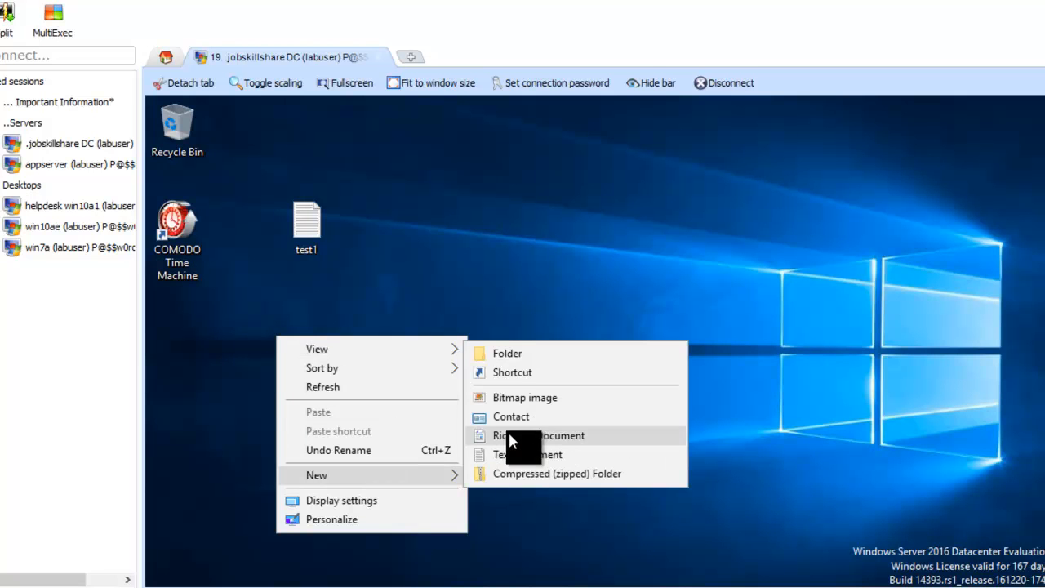
pyautogui.click(525, 454)
pyautogui.write('test2')
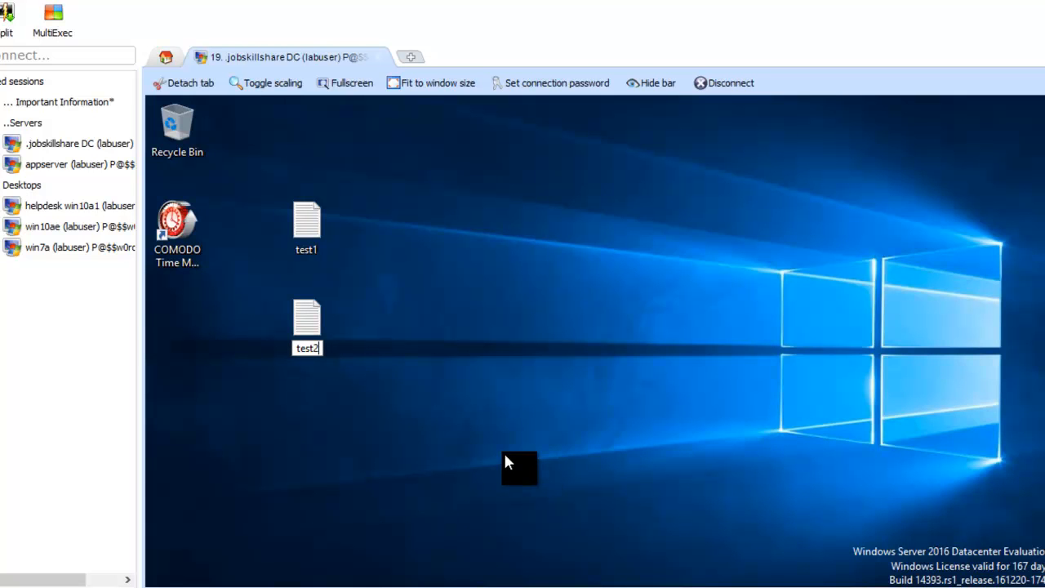
pyautogui.press('Return')
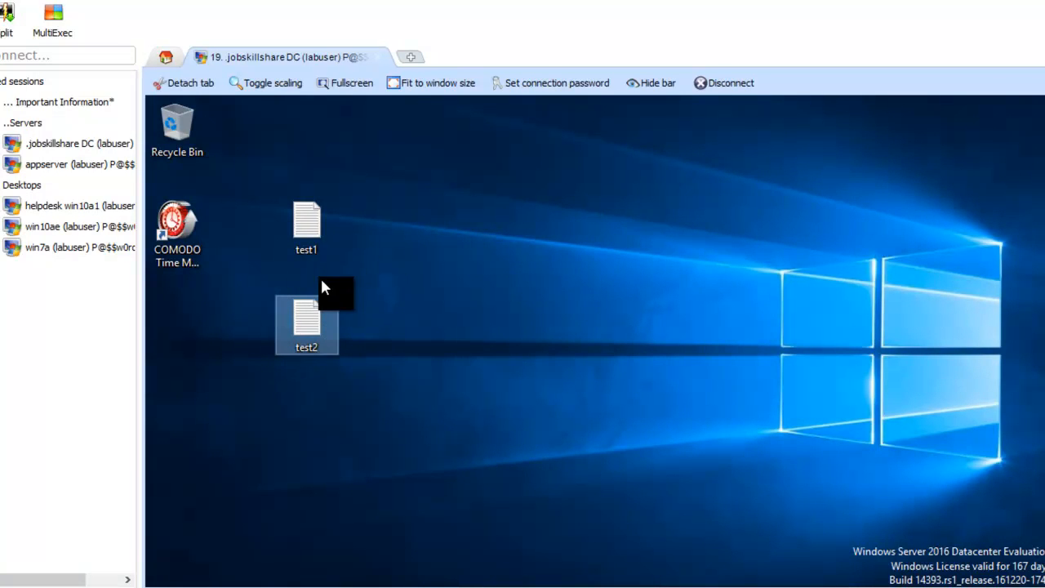
pyautogui.moveTo(303, 327); pyautogui.dragTo(295, 423)
pyautogui.moveTo(298, 248); pyautogui.dragTo(297, 278)
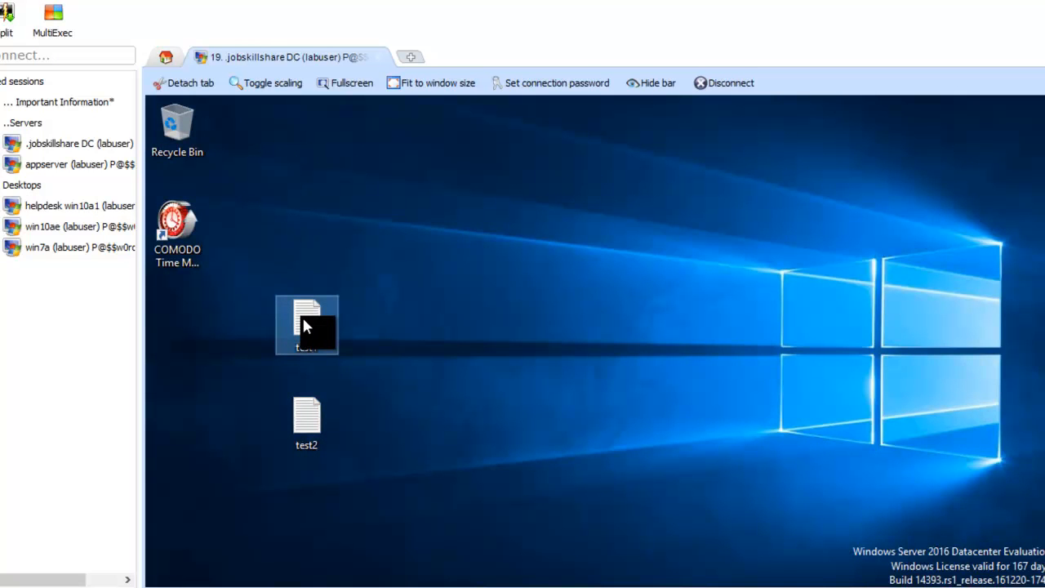
# Step: Launch Time Machine, restore the system to firstsnapshot, and confirm the reboot
pyautogui.doubleClick(188, 232)
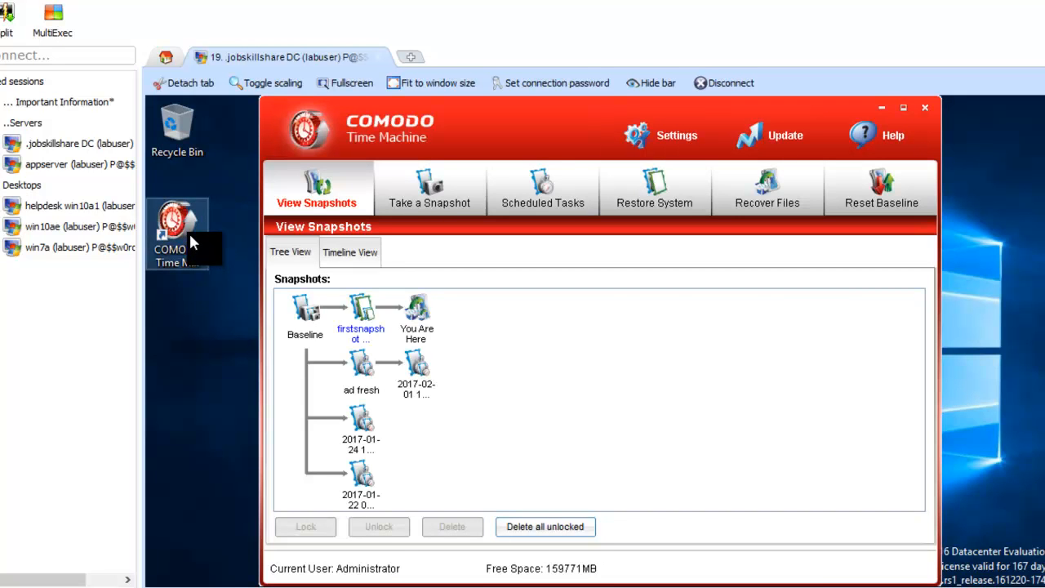
pyautogui.click(634, 202)
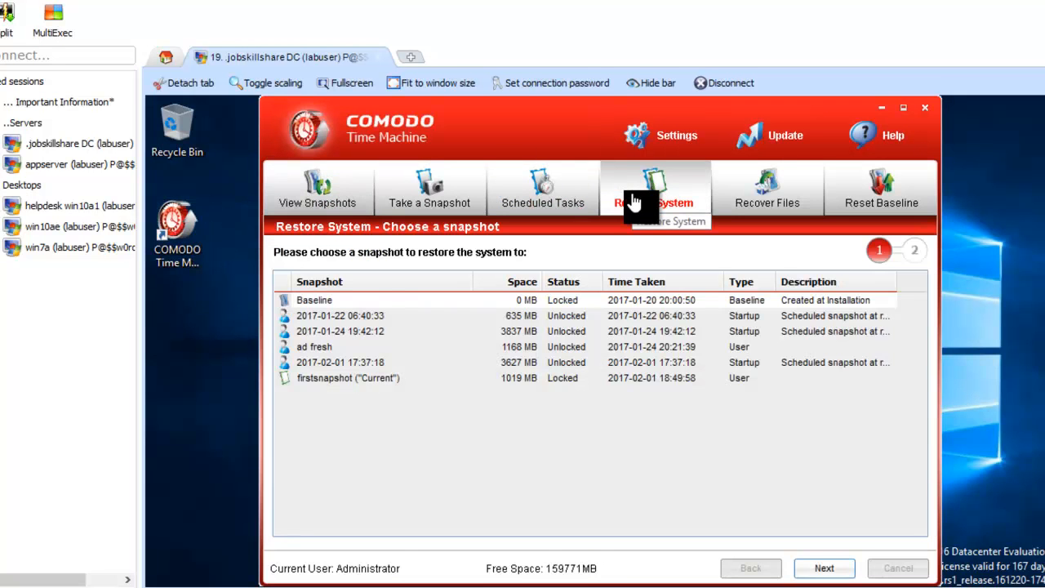
pyautogui.click(356, 378)
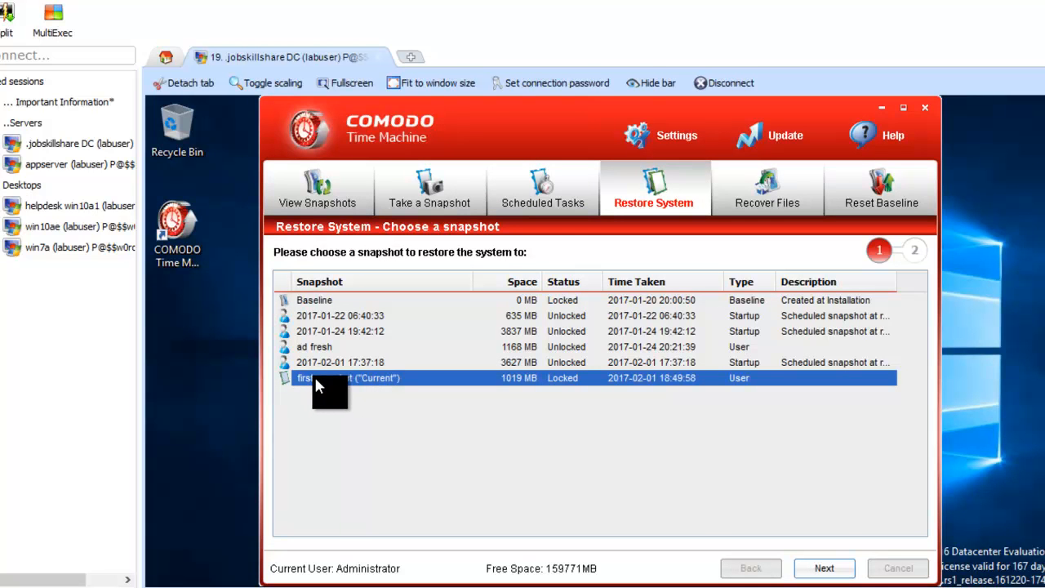
pyautogui.click(824, 570)
pyautogui.click(827, 570)
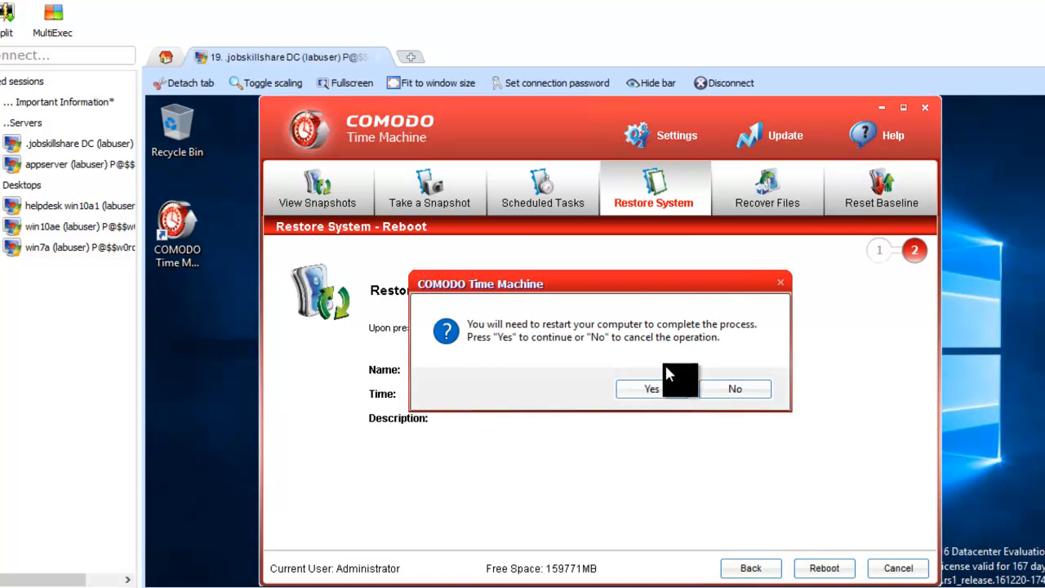
pyautogui.click(657, 388)
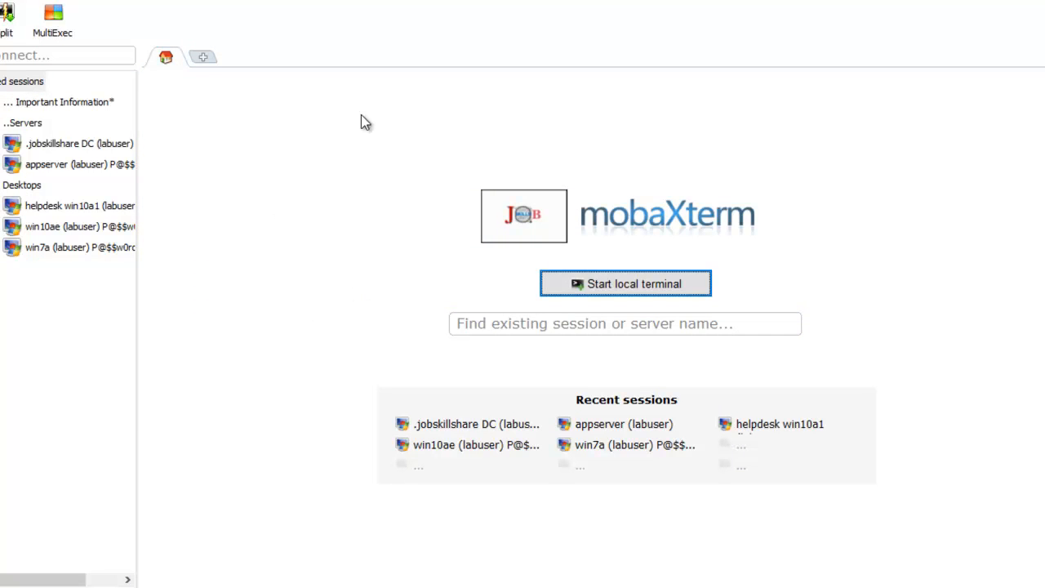
pyautogui.click(82, 149)
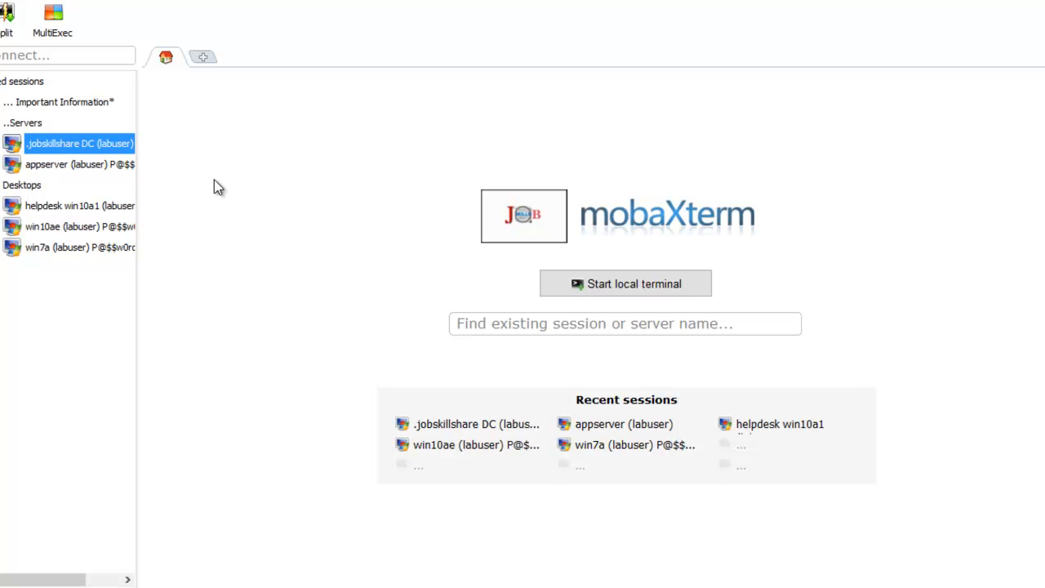
pyautogui.moveTo(111, 144)
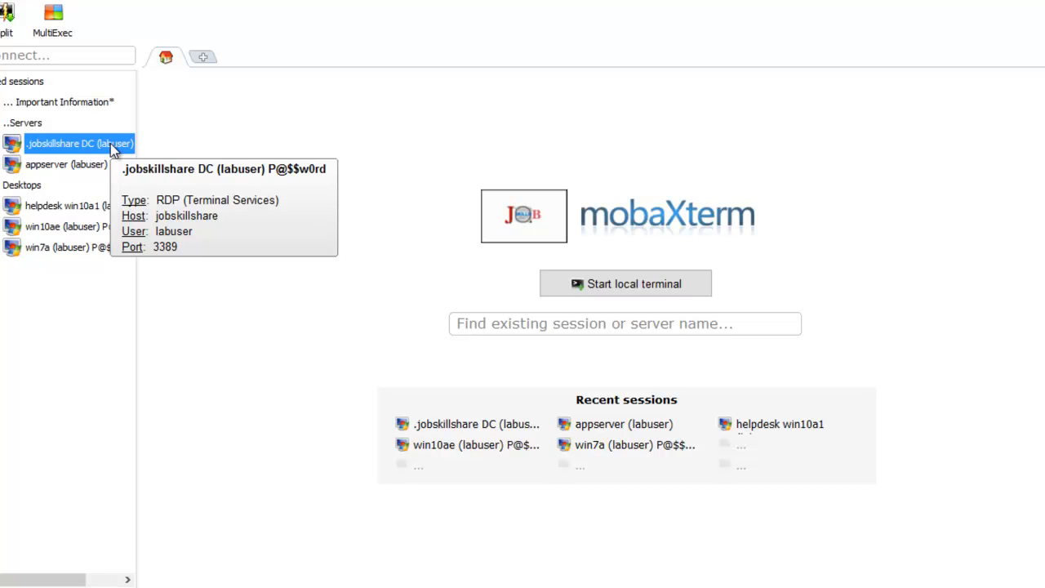
pyautogui.click(54, 166)
pyautogui.click(66, 149)
pyautogui.click(67, 167)
pyautogui.click(77, 152)
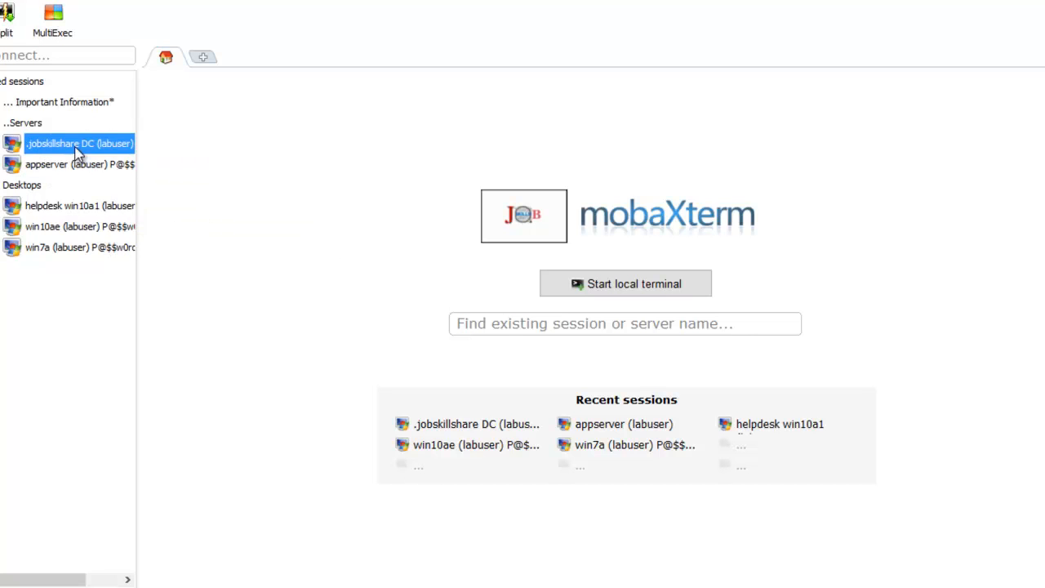
pyautogui.click(75, 172)
pyautogui.click(56, 209)
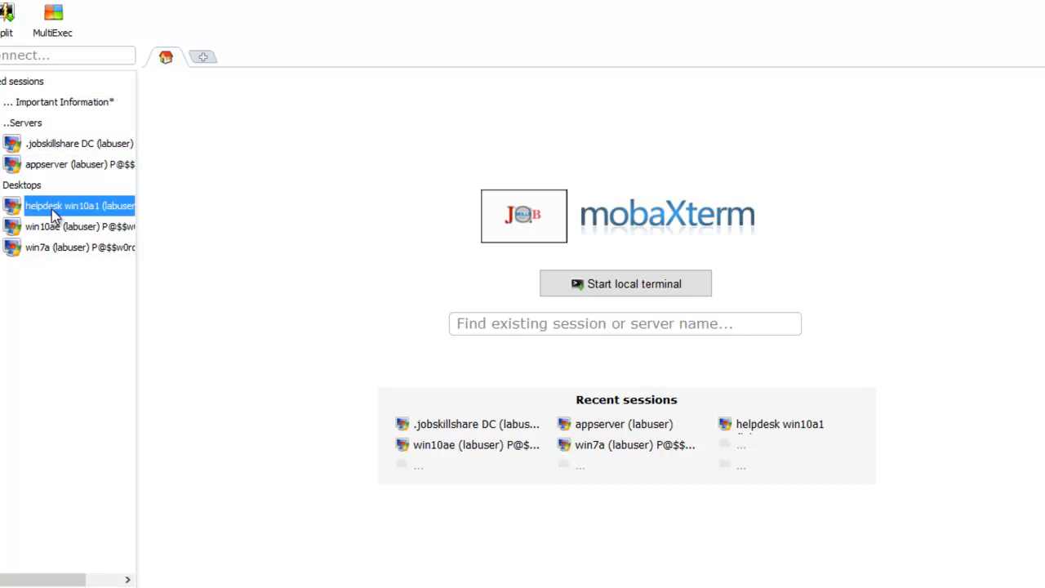
pyautogui.click(51, 230)
pyautogui.click(52, 249)
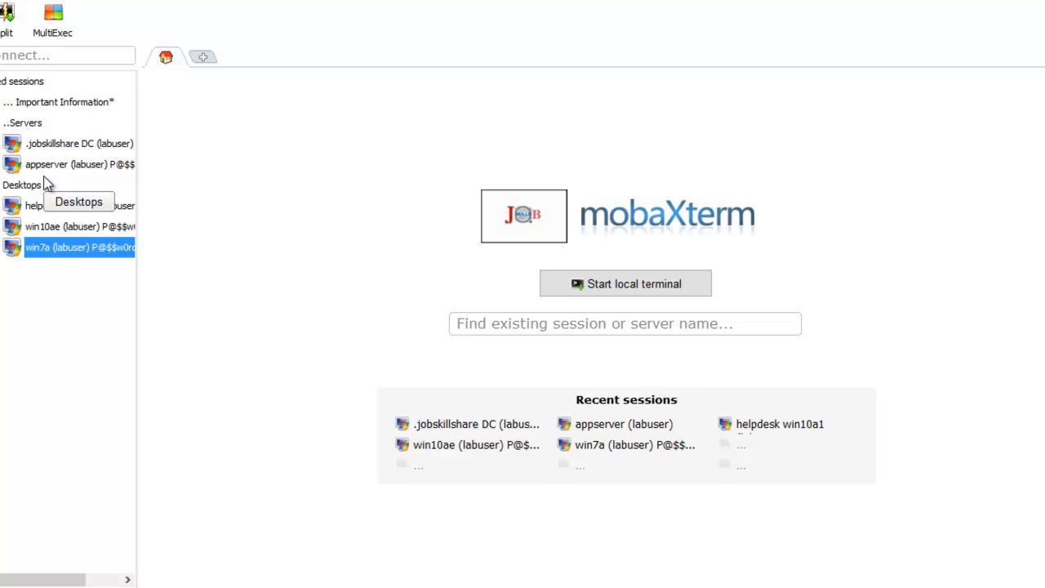
pyautogui.moveTo(37, 237)
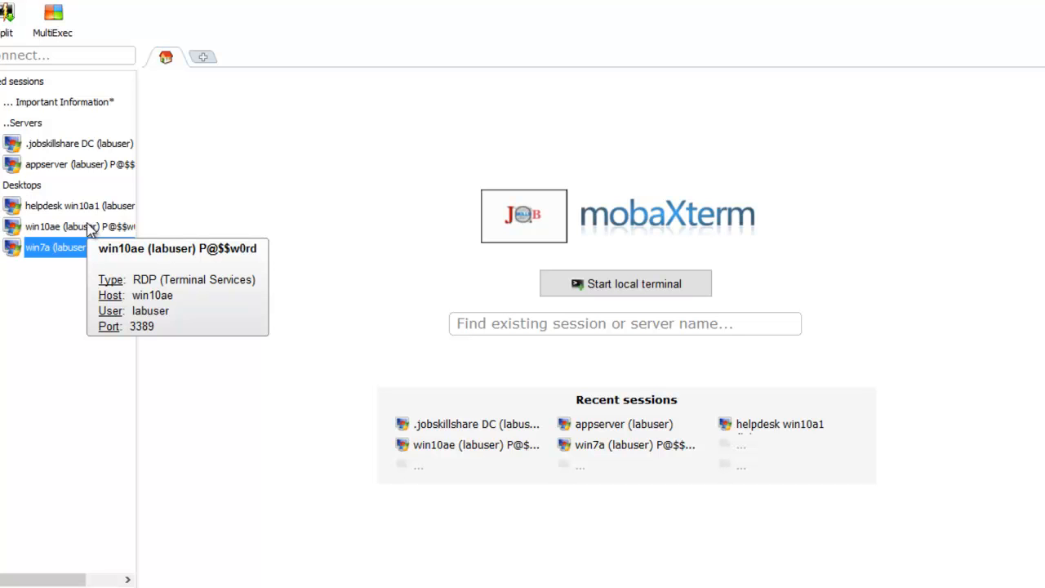
# Step: Reconnect the jobskillshare DC session, close Server Manager and the shutdown report, and check test1
pyautogui.click(78, 144)
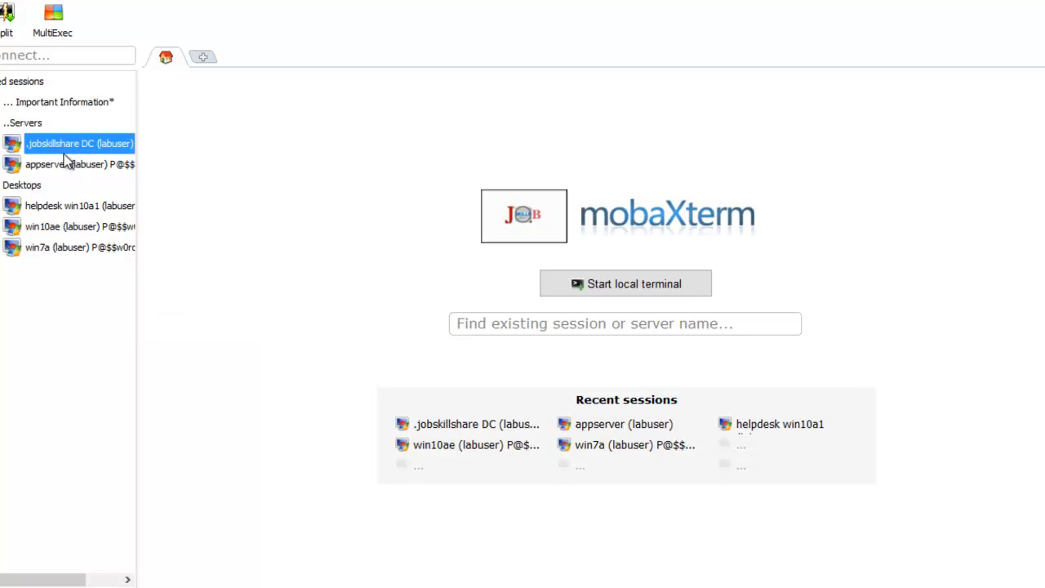
pyautogui.doubleClick(85, 143)
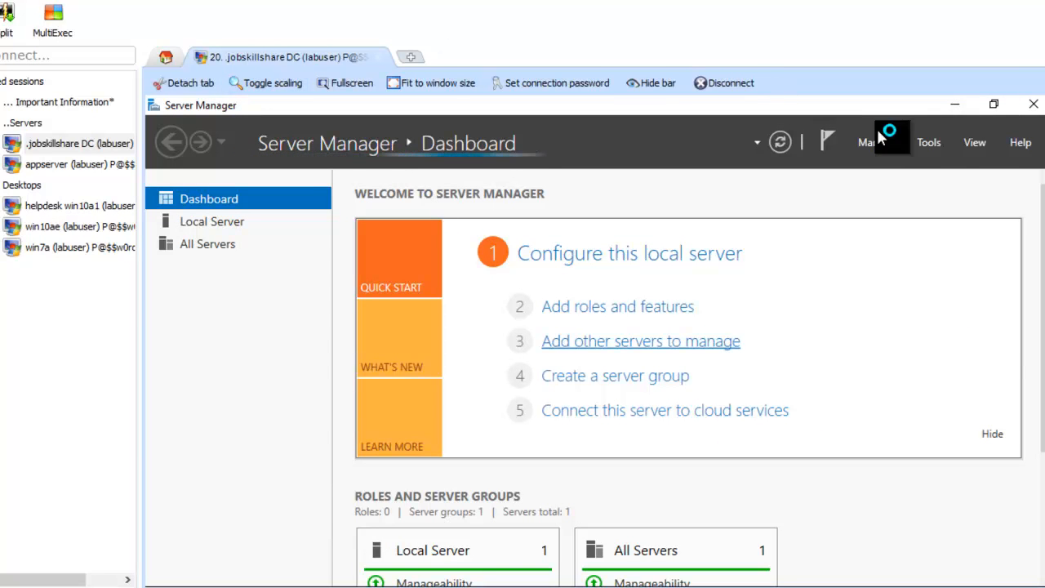
pyautogui.click(1031, 111)
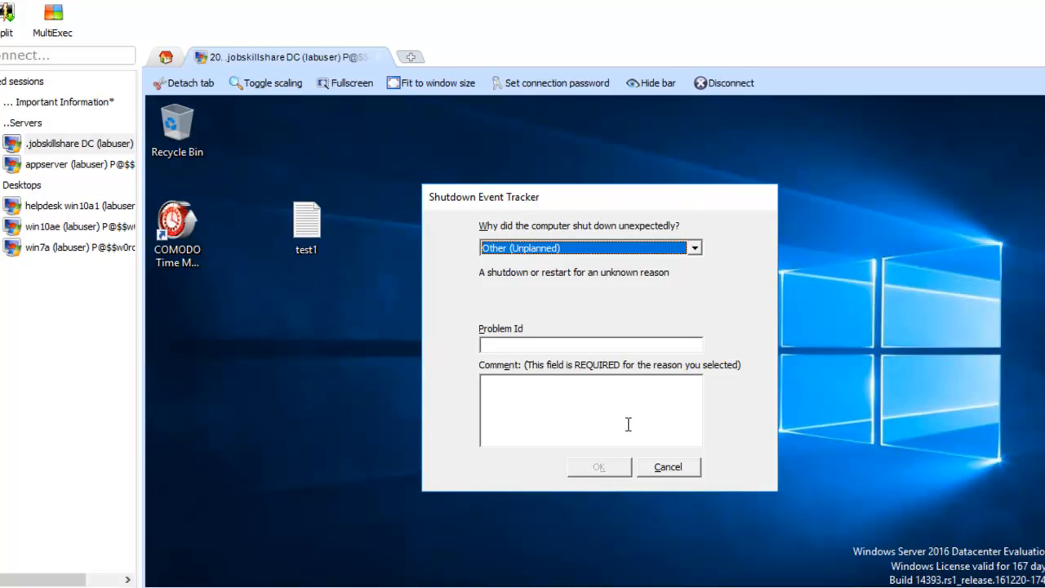
pyautogui.click(668, 467)
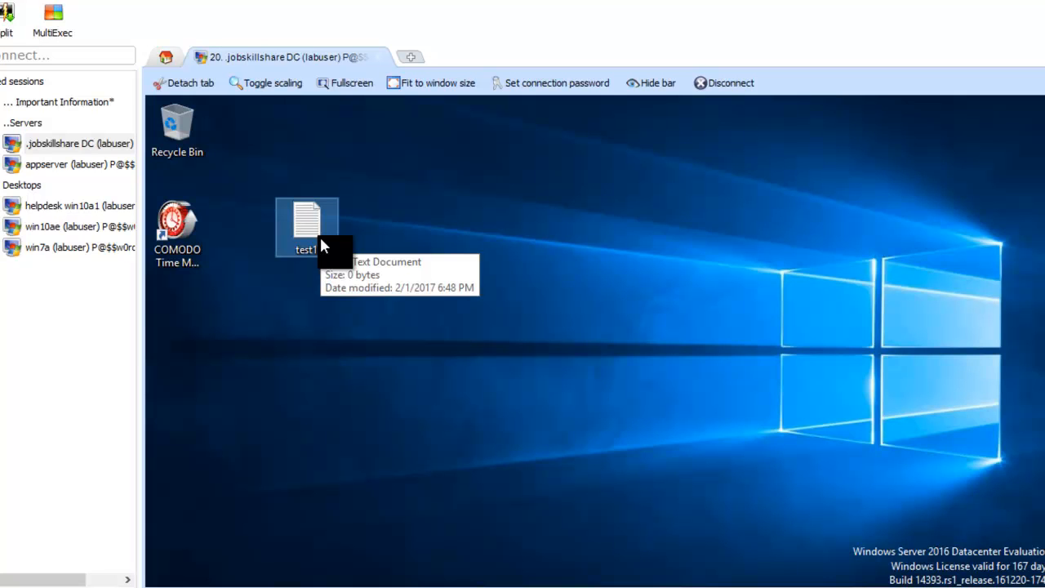
pyautogui.click(183, 247)
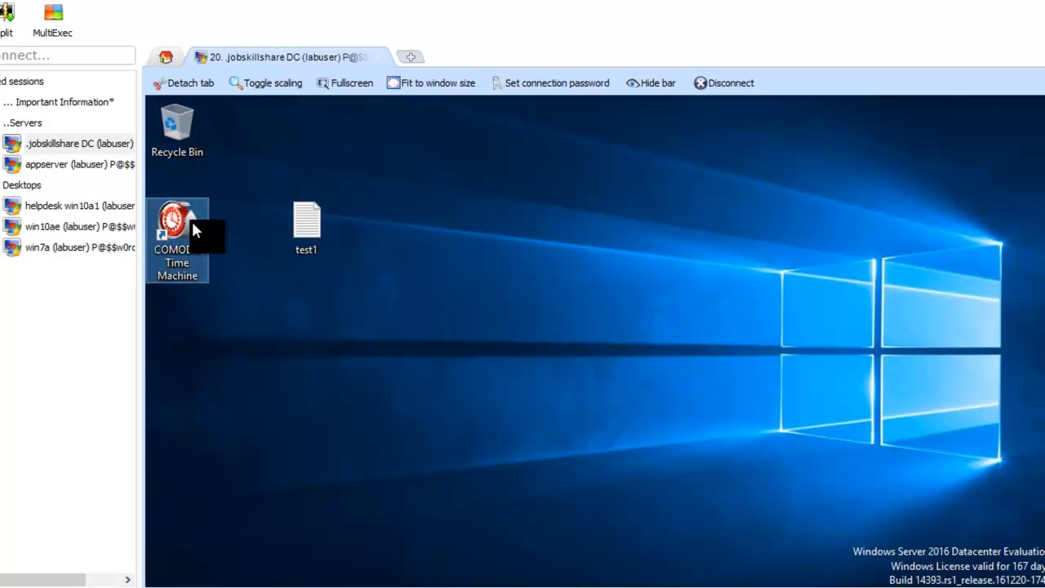
pyautogui.click(288, 210)
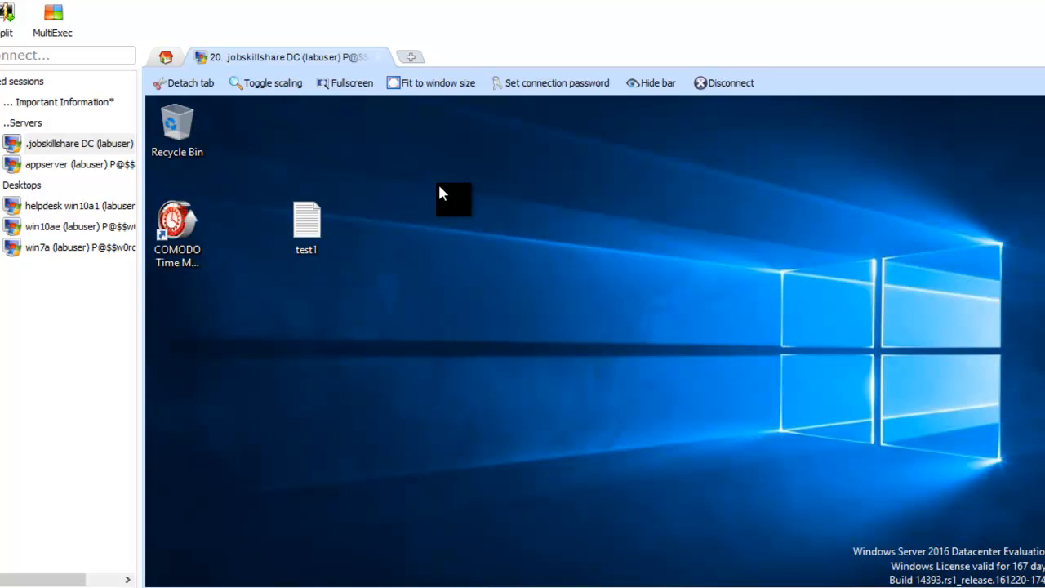
# Step: Open an appserver session, browse its app and ManagePC folders, and postpone Internet Explorer setup
pyautogui.doubleClick(98, 167)
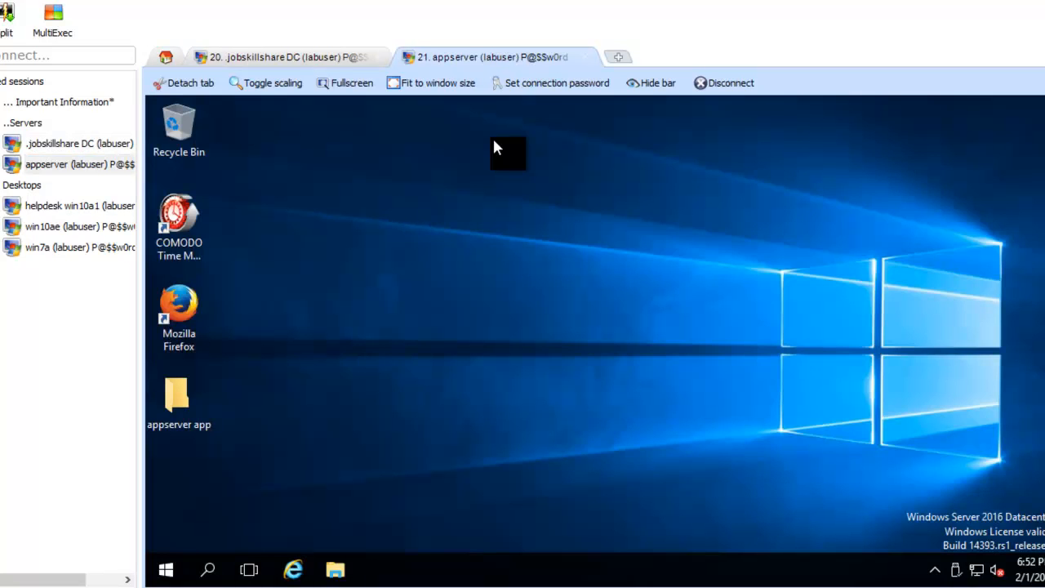
pyautogui.doubleClick(188, 396)
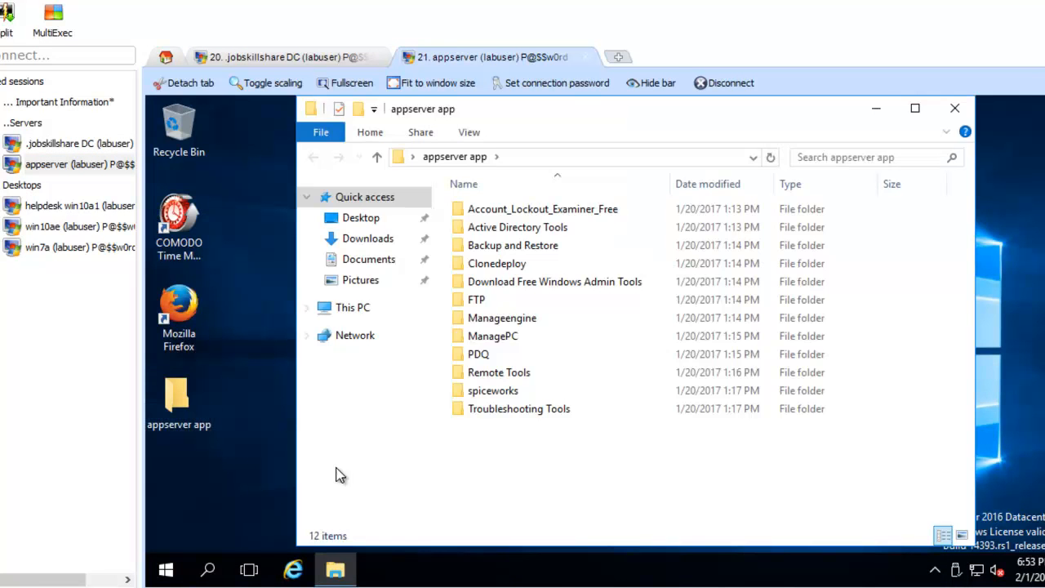
pyautogui.doubleClick(615, 346)
pyautogui.click(335, 569)
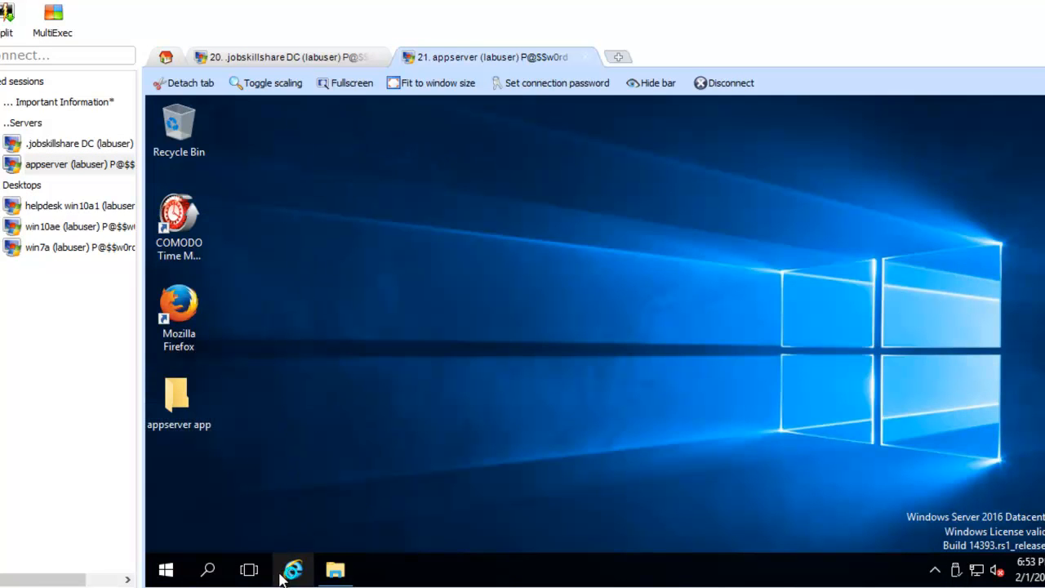
pyautogui.click(292, 569)
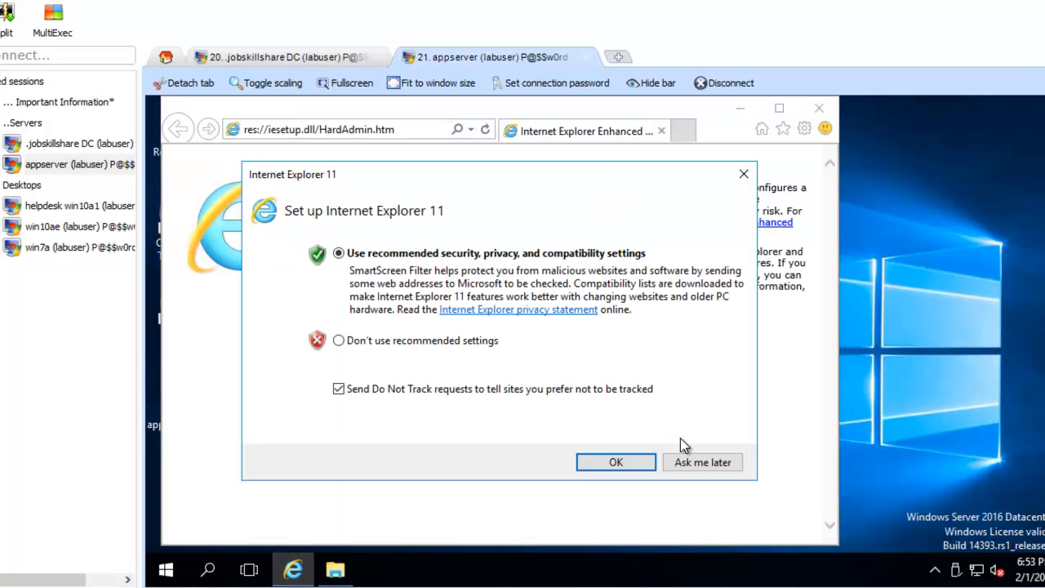
pyautogui.click(682, 462)
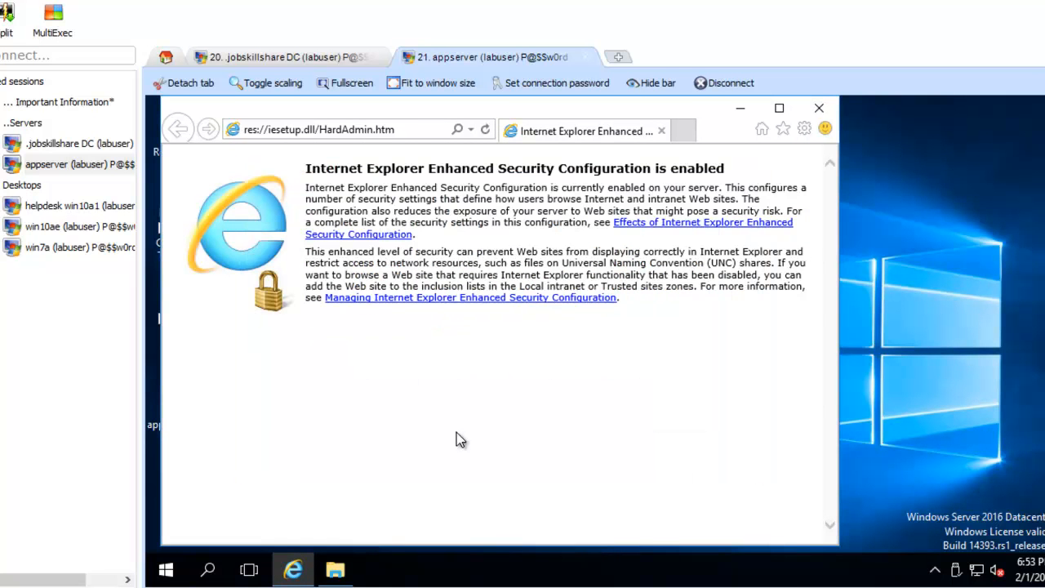
# Step: Open helpdesk win10a1's empty Documents folder in File Explorer, then start a win7a session
pyautogui.doubleClick(95, 208)
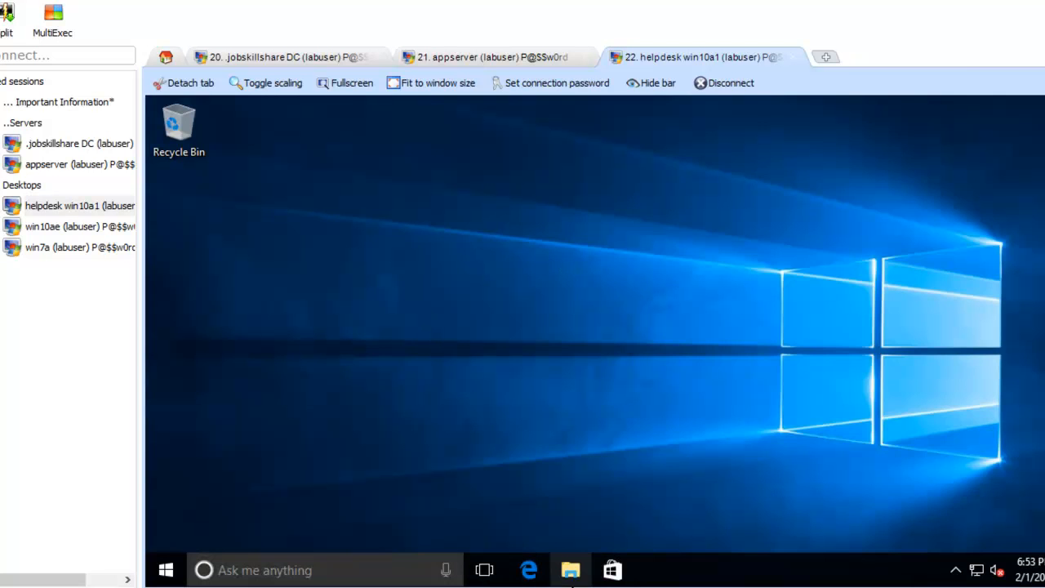
pyautogui.click(572, 581)
pyautogui.click(572, 582)
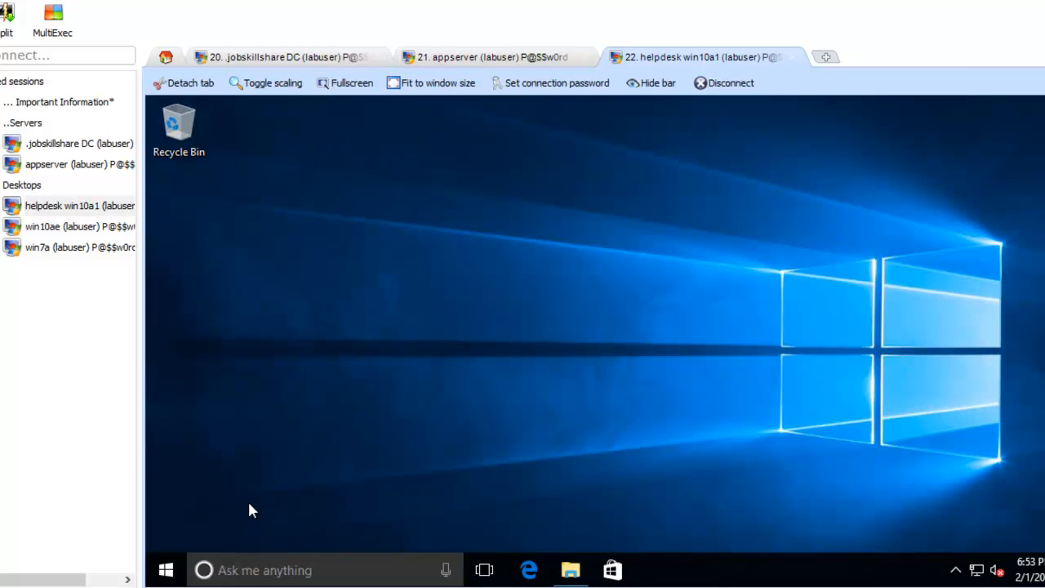
pyautogui.click(167, 570)
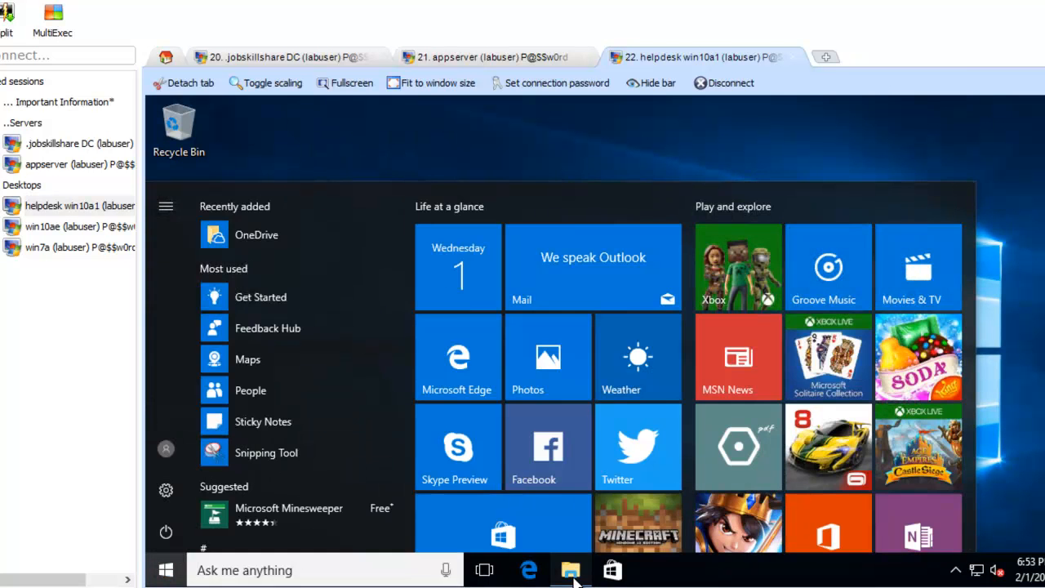
pyautogui.click(572, 575)
pyautogui.doubleClick(533, 265)
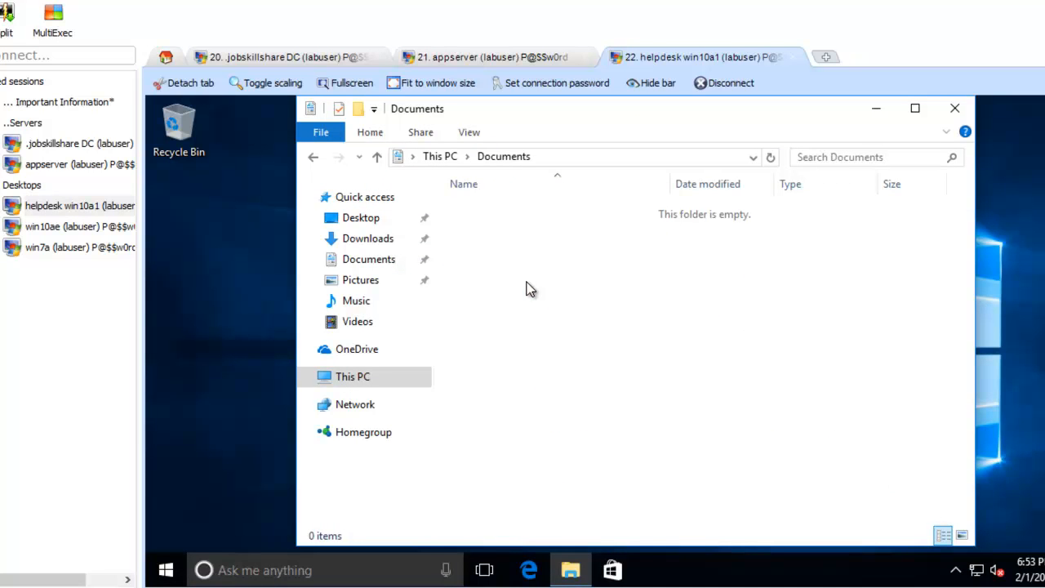
pyautogui.click(385, 268)
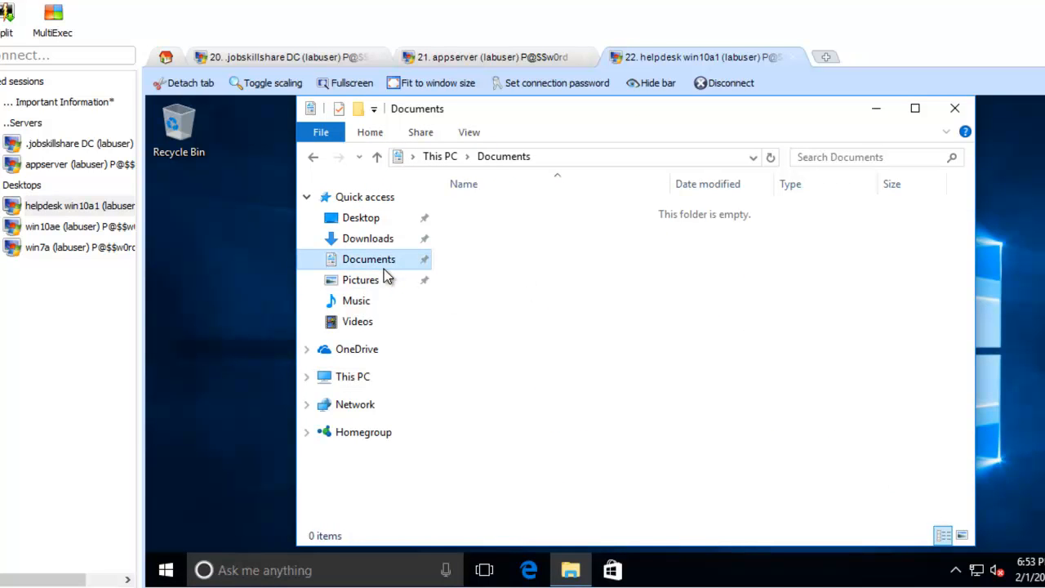
pyautogui.doubleClick(61, 249)
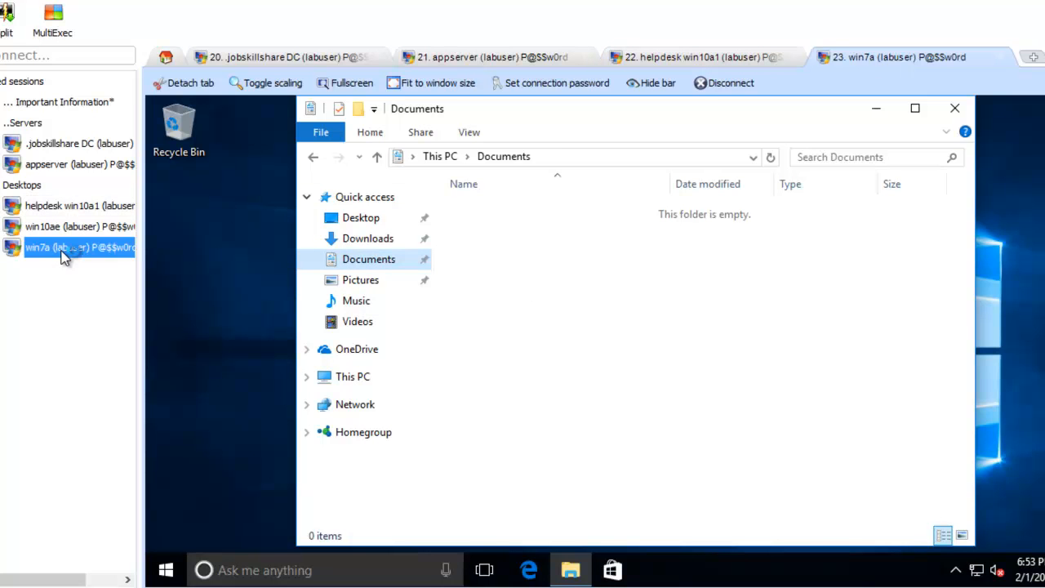
# Step: Log in to win7a with the account password, save it, and launch COMODO Time Machine
pyautogui.write('P@$$')
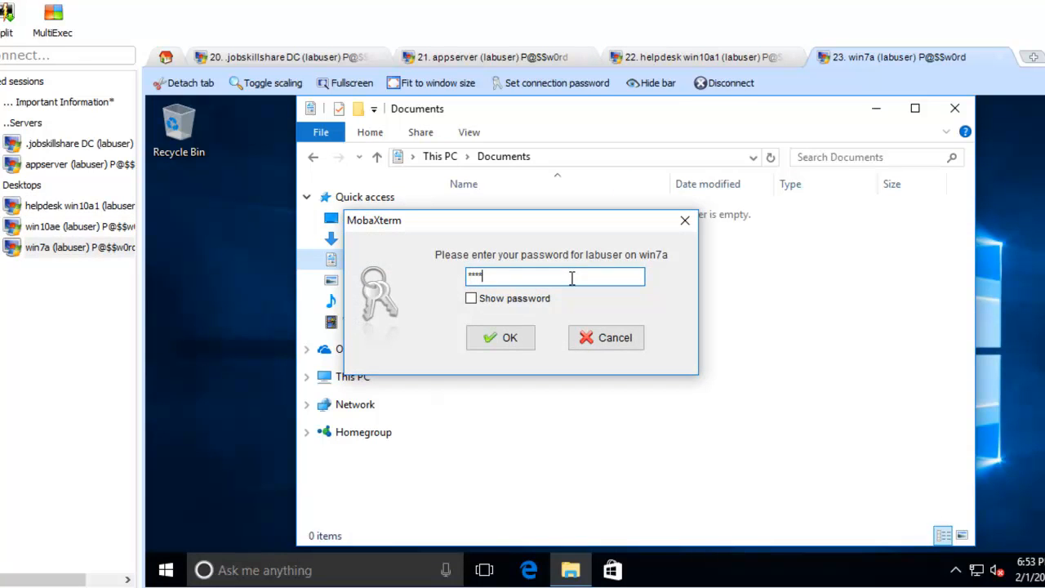
pyautogui.write('w0rd')
pyautogui.press('Return')
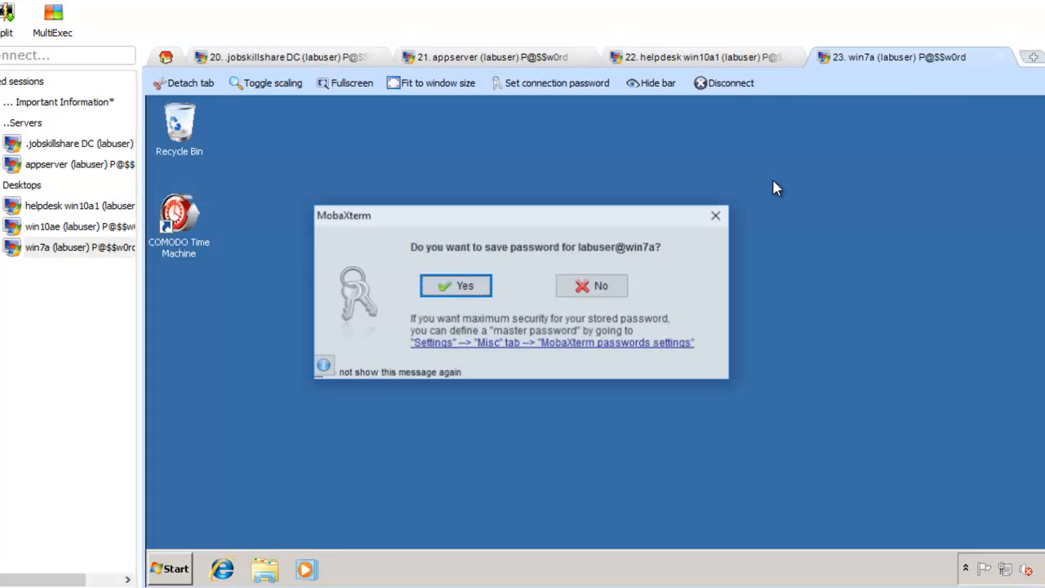
pyautogui.click(467, 286)
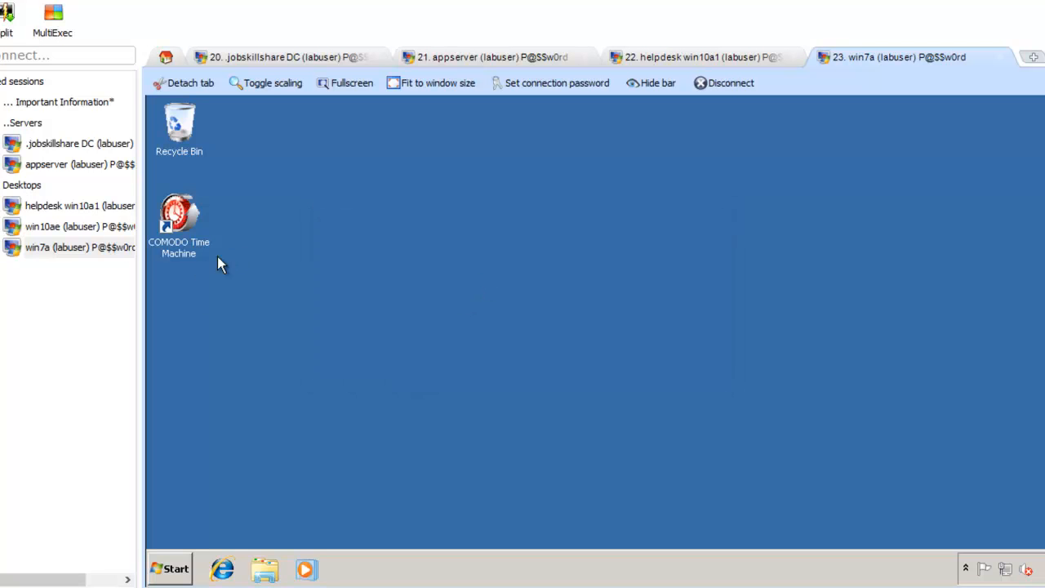
pyautogui.click(186, 251)
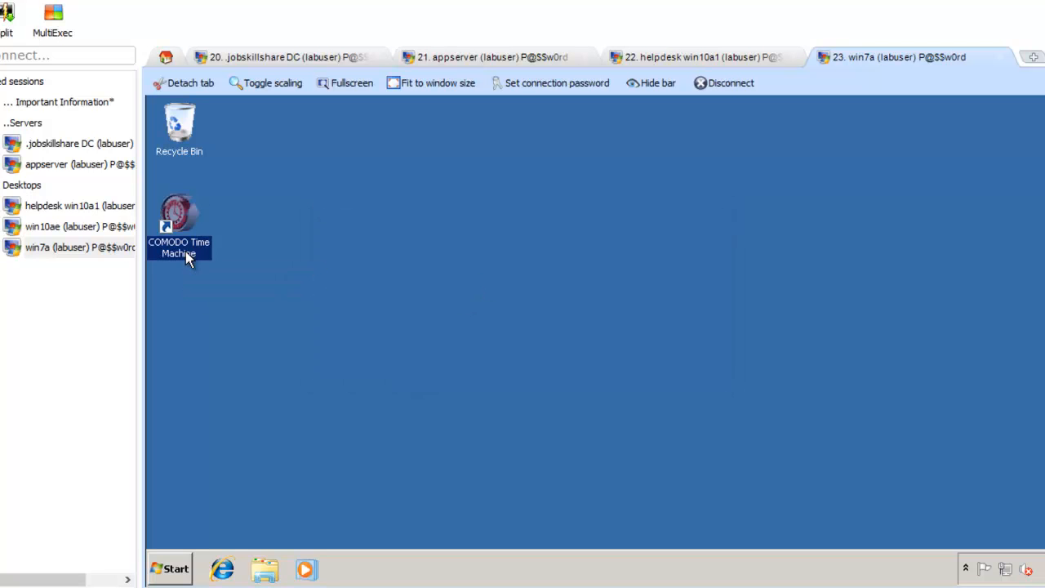
pyautogui.click(515, 221)
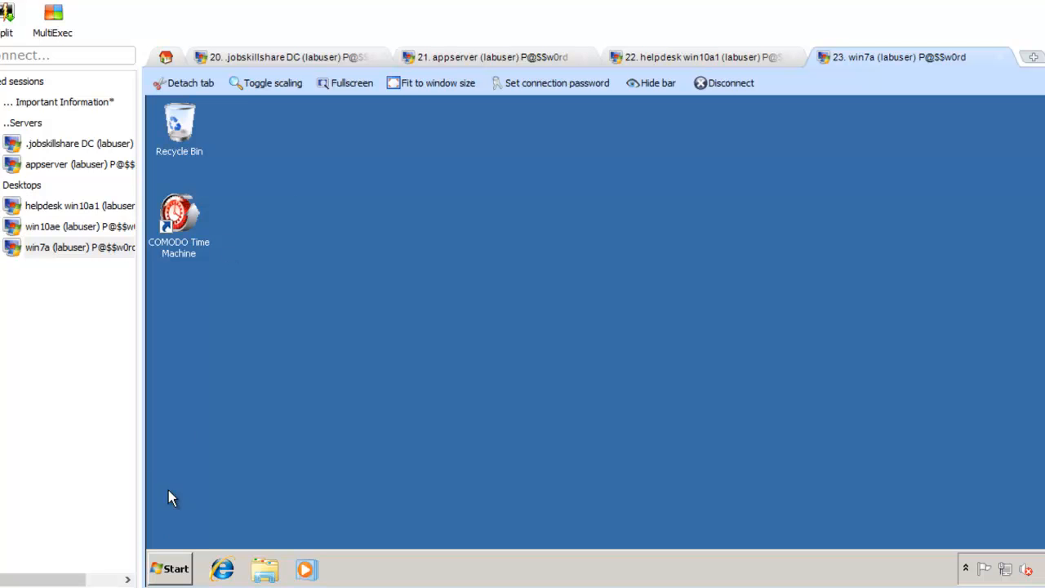
pyautogui.click(169, 570)
pyautogui.click(589, 394)
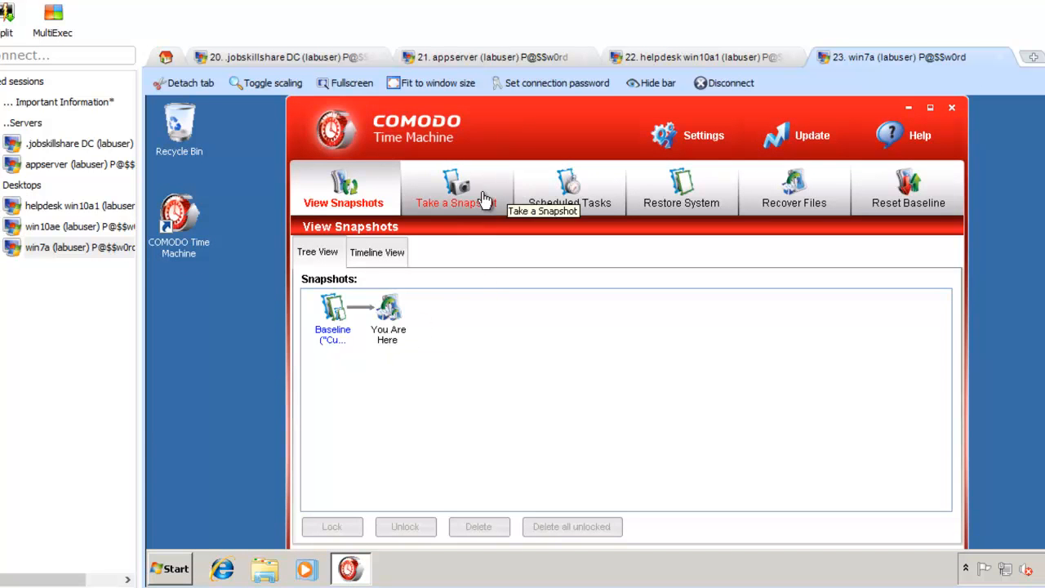
# Step: Choose the Baseline snapshot in Restore System, proceed to Reboot, and approve restarting win7a
pyautogui.click(684, 201)
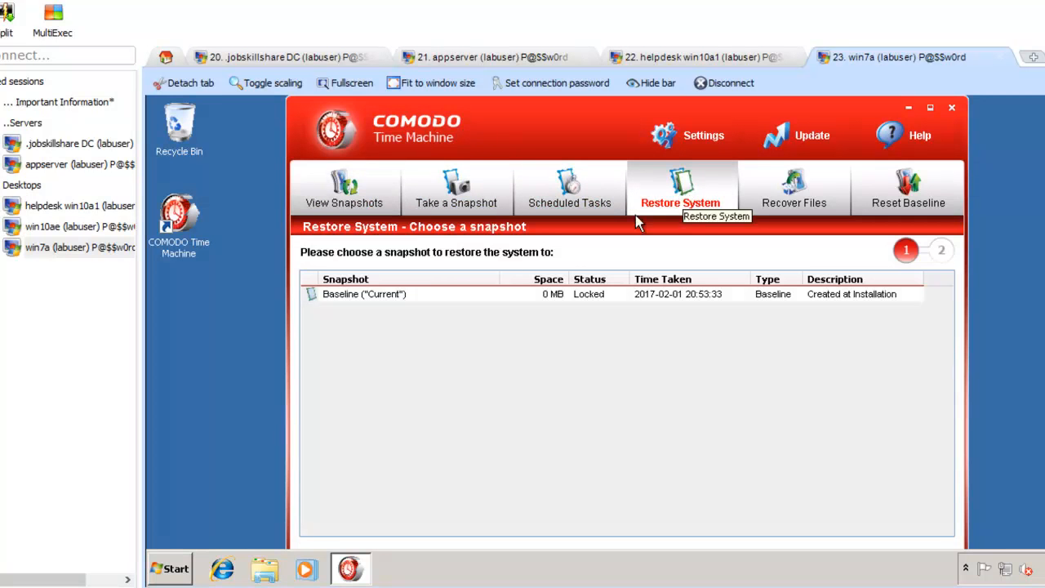
pyautogui.click(426, 295)
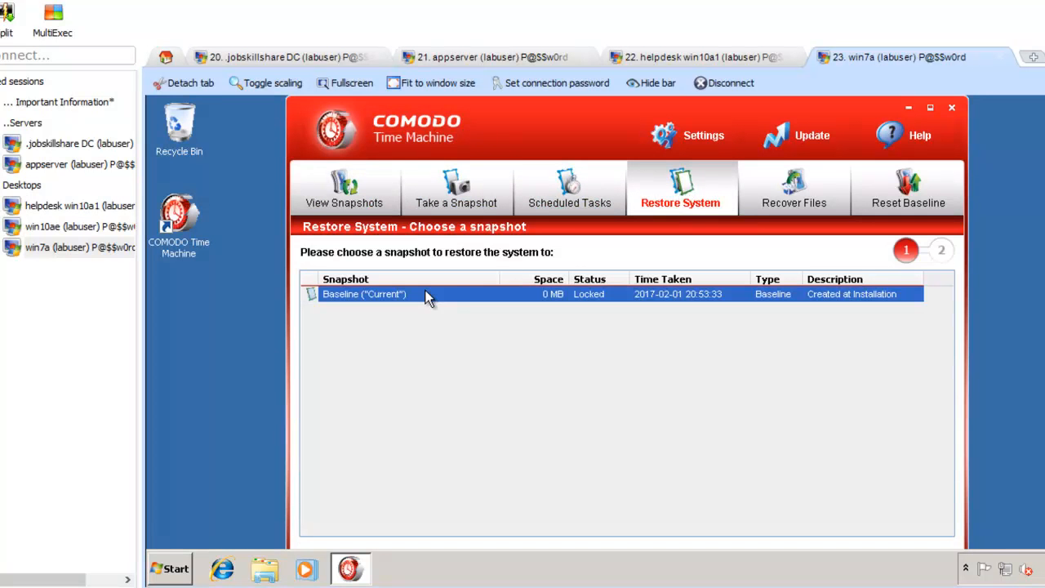
pyautogui.click(873, 574)
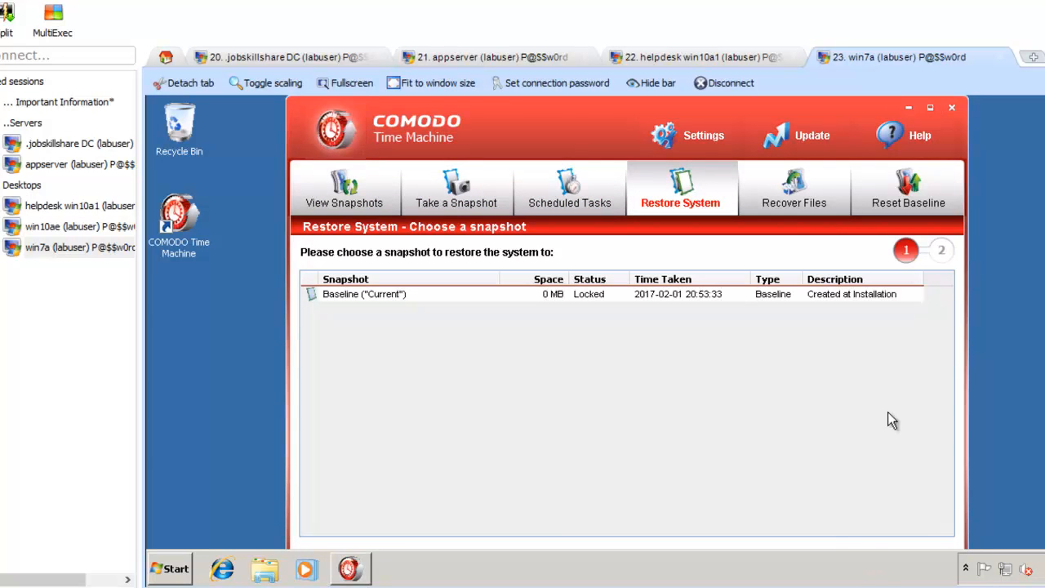
pyautogui.rightClick(778, 580)
pyautogui.click(804, 560)
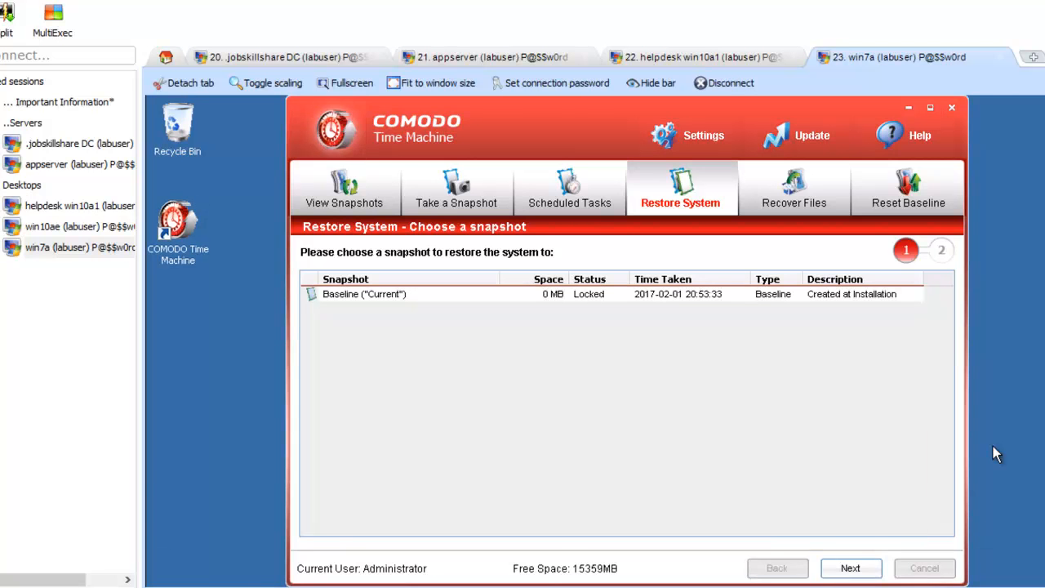
pyautogui.click(854, 568)
pyautogui.click(867, 572)
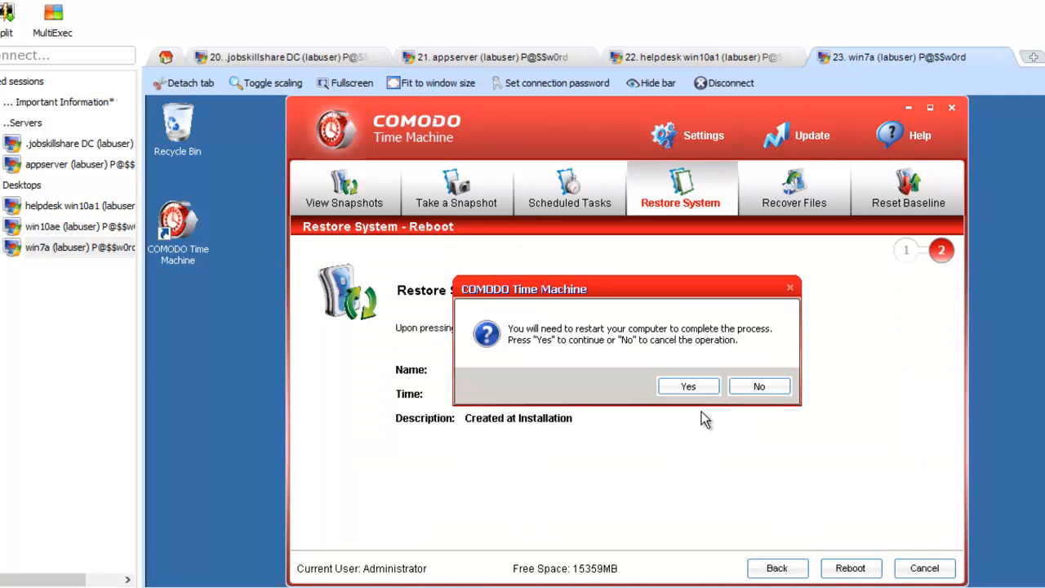
pyautogui.click(688, 386)
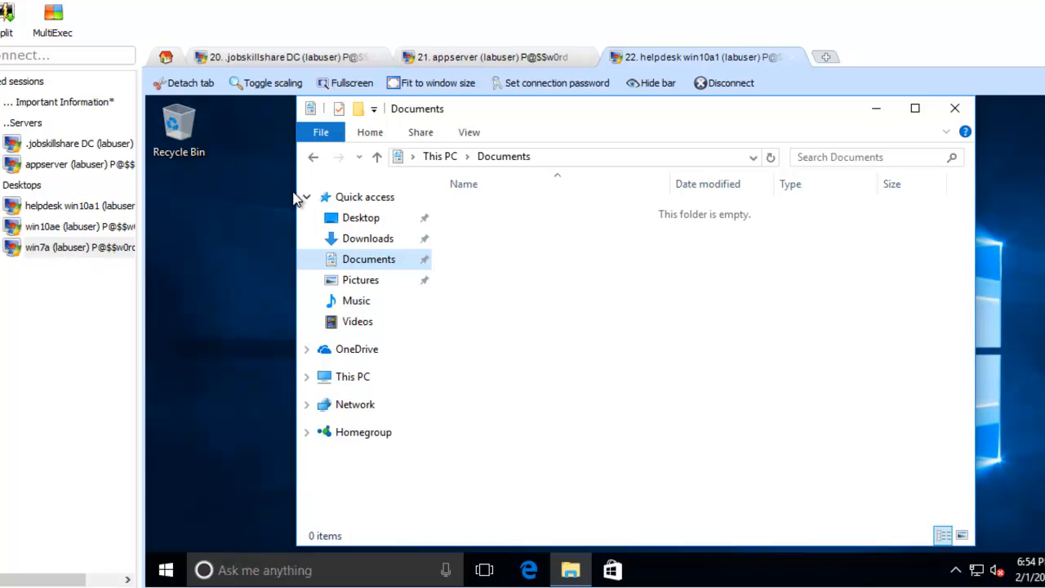
# Step: Switch from the jobskillshare DC session to the appserver desktop
pyautogui.click(41, 143)
pyautogui.click(49, 164)
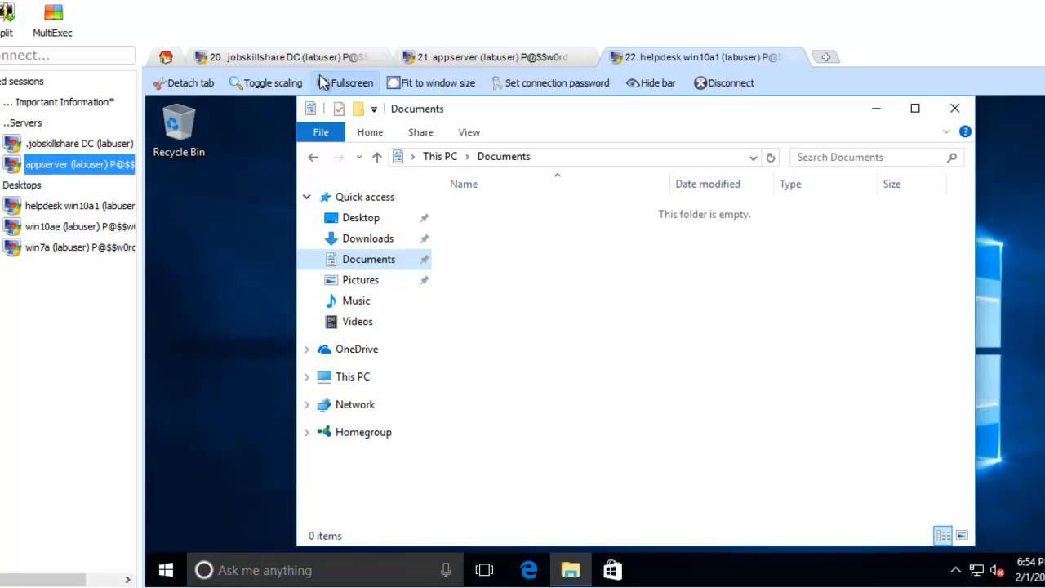
pyautogui.click(447, 53)
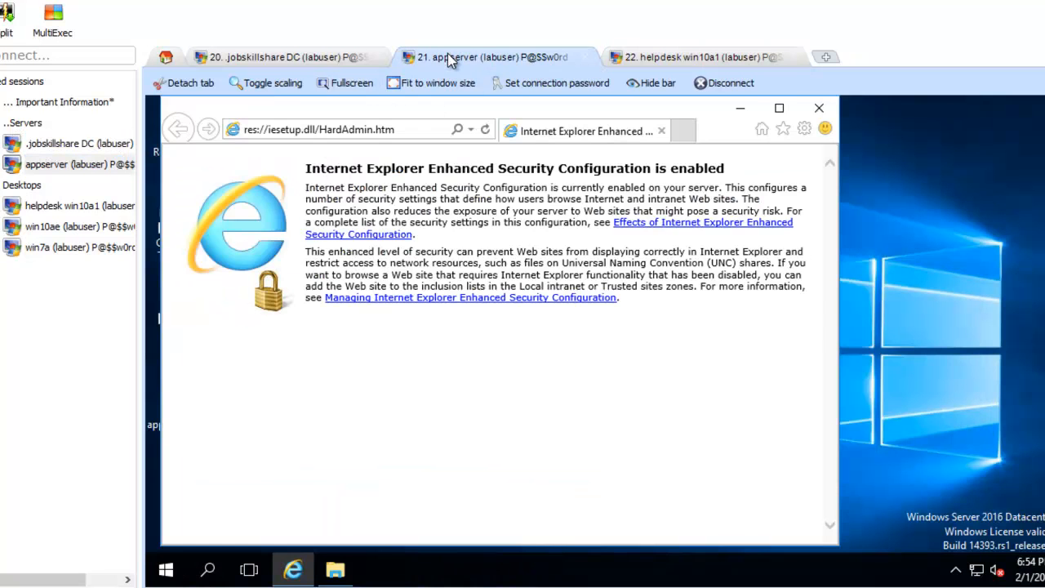
# Step: Dismiss IE Enhanced Security, open the appserver app folder, and begin reconnecting to win7a
pyautogui.click(820, 108)
pyautogui.doubleClick(177, 396)
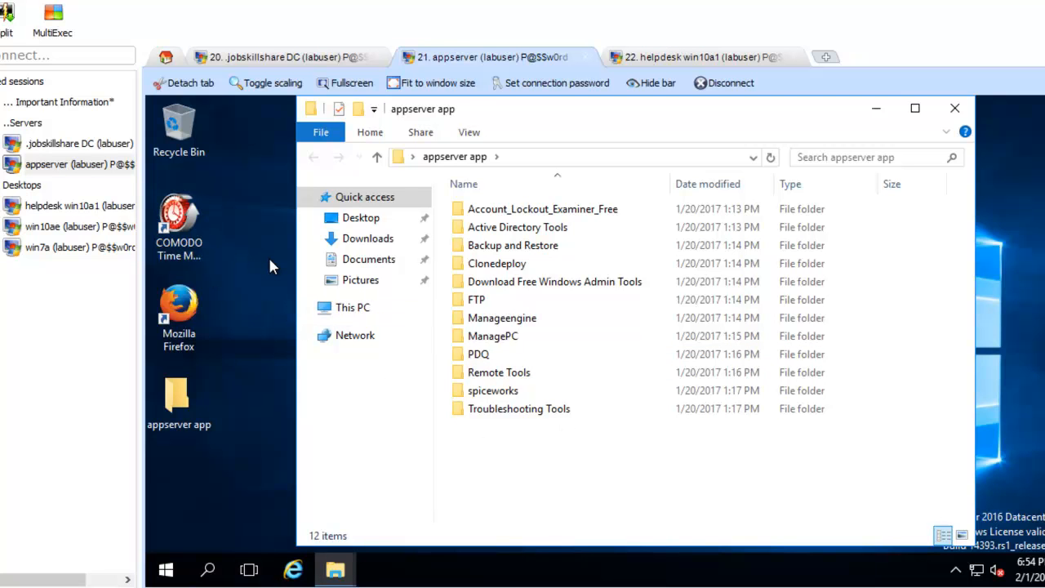
pyautogui.doubleClick(73, 247)
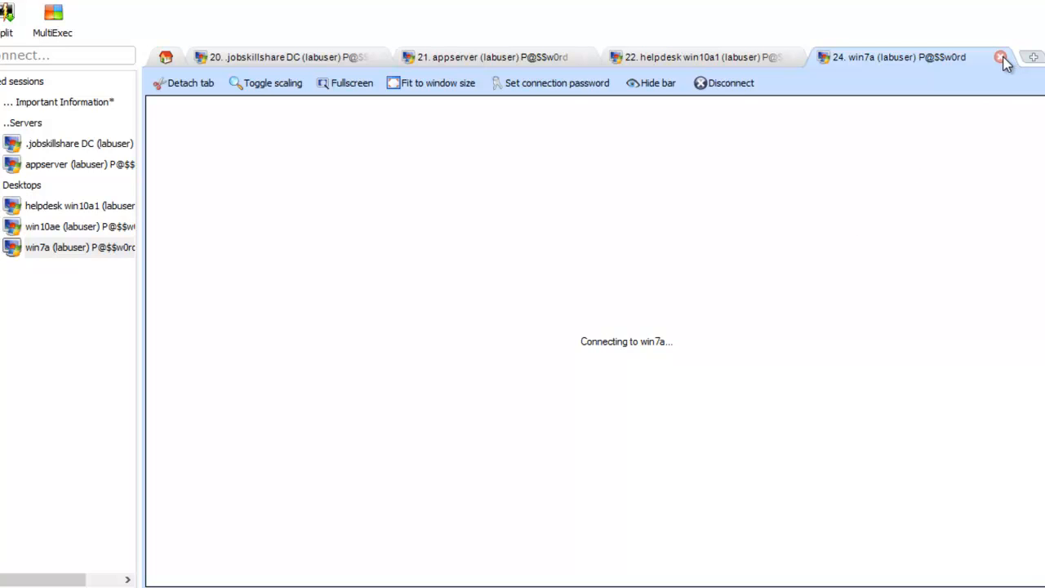
# Step: Close the stalled win7a tab and relaunch win7a from Saved sessions to show its restored desktop
pyautogui.click(1001, 57)
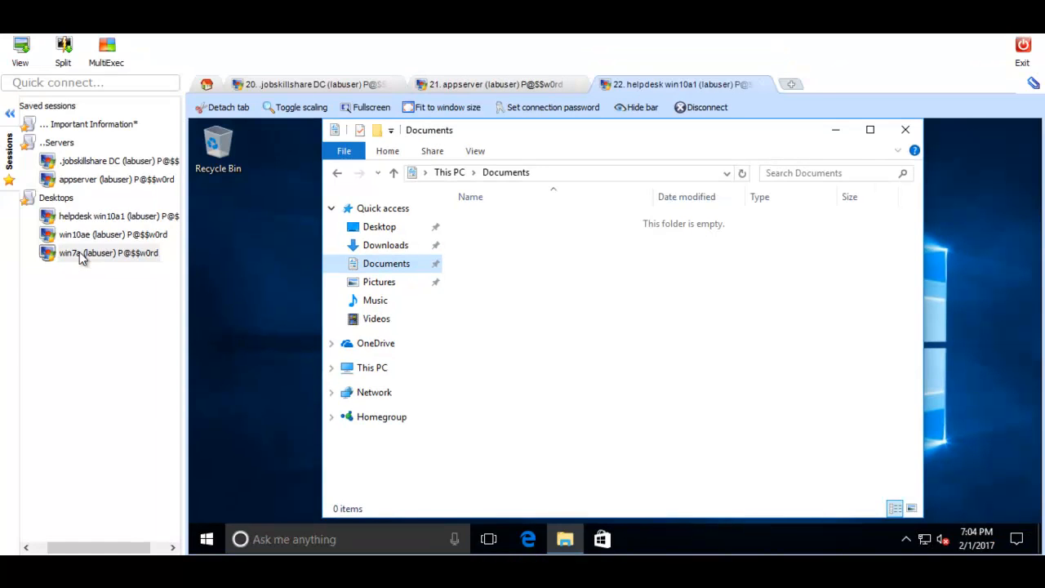
pyautogui.doubleClick(49, 247)
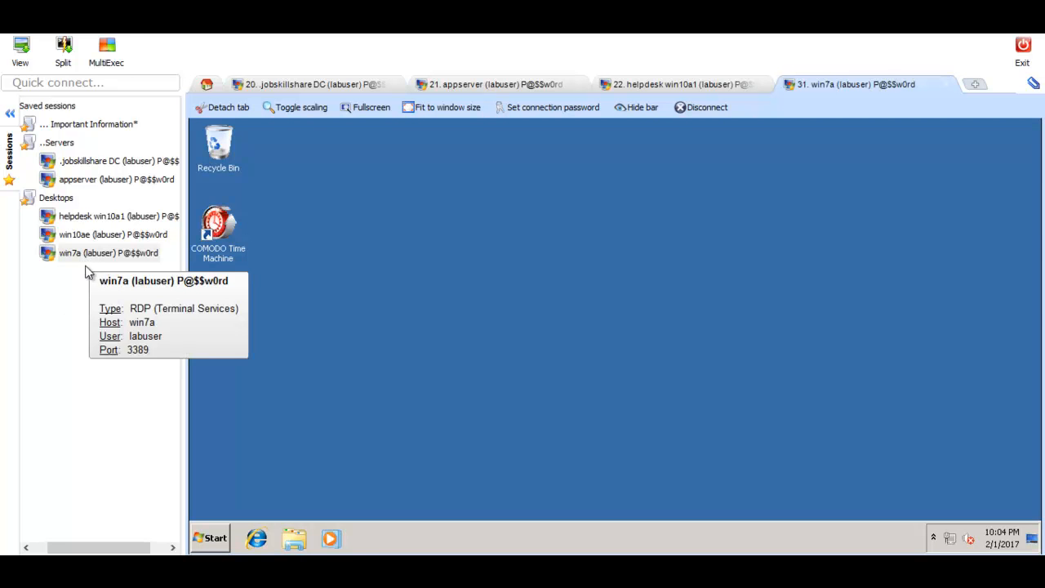
pyautogui.moveTo(81, 266)
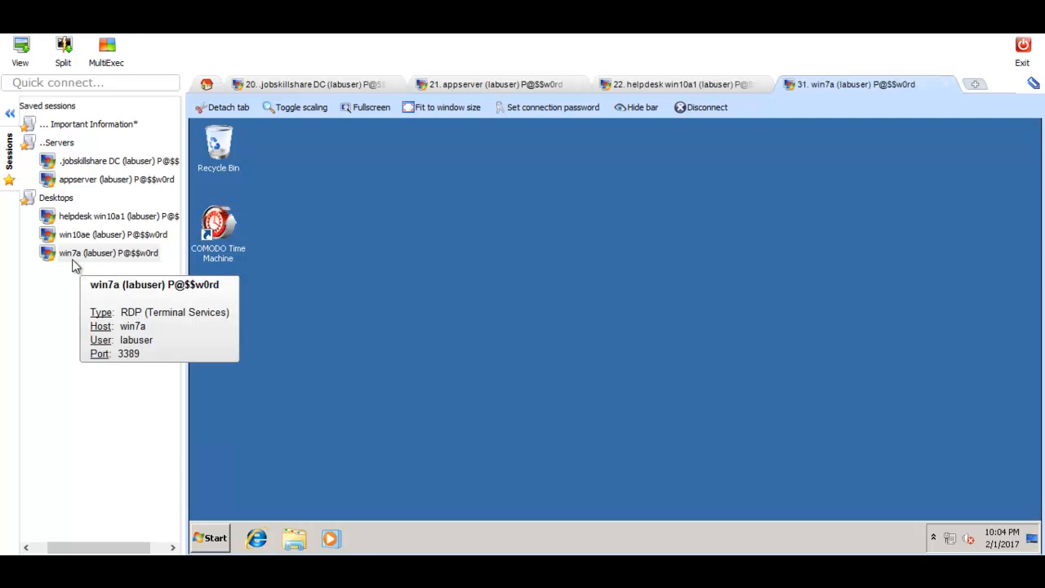